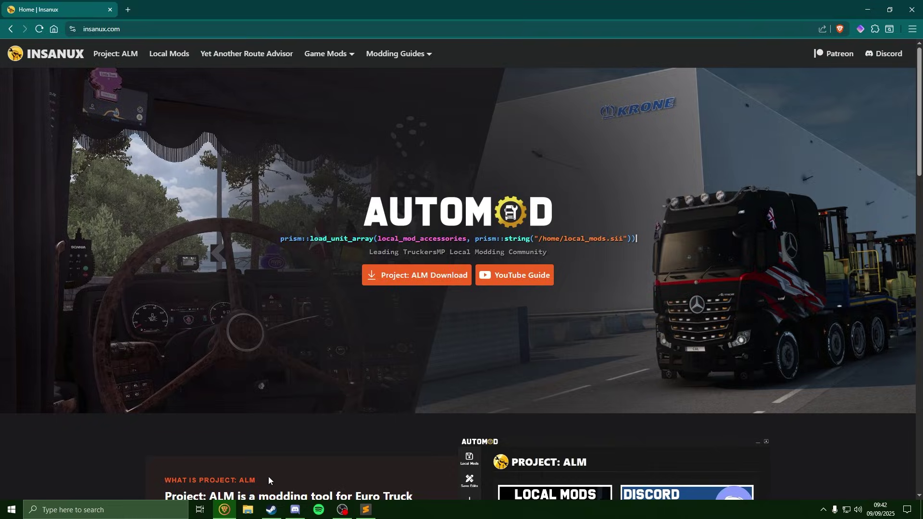
# Step: Open the Euro Truck Simulator 2 folder inside Documents in File Explorer
pyautogui.click(248, 509)
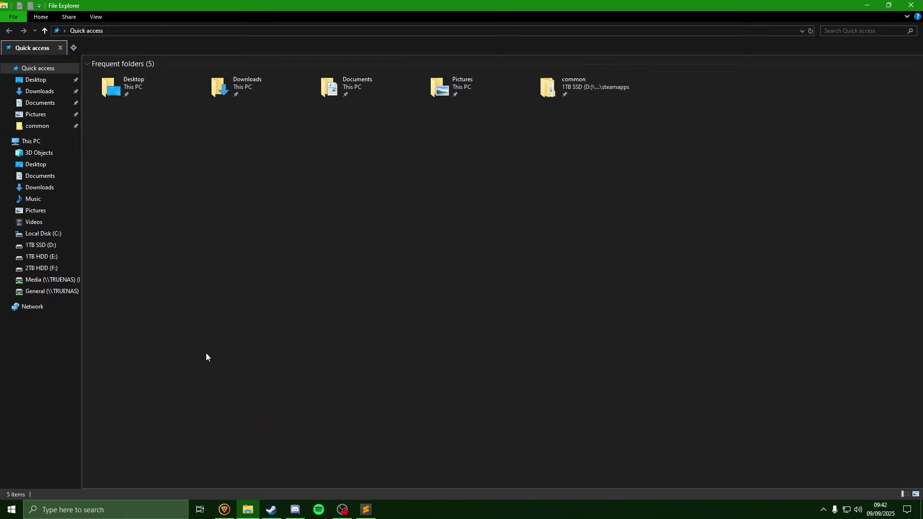
pyautogui.click(36, 106)
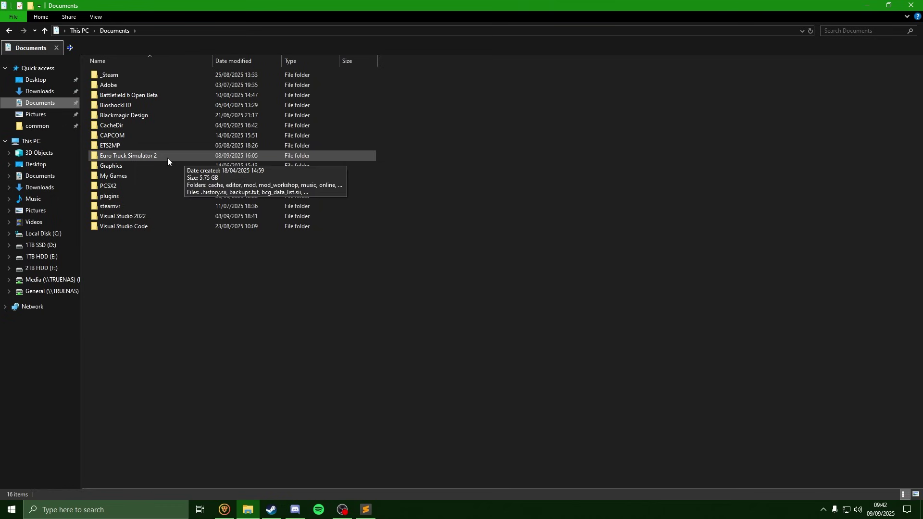
pyautogui.doubleClick(188, 156)
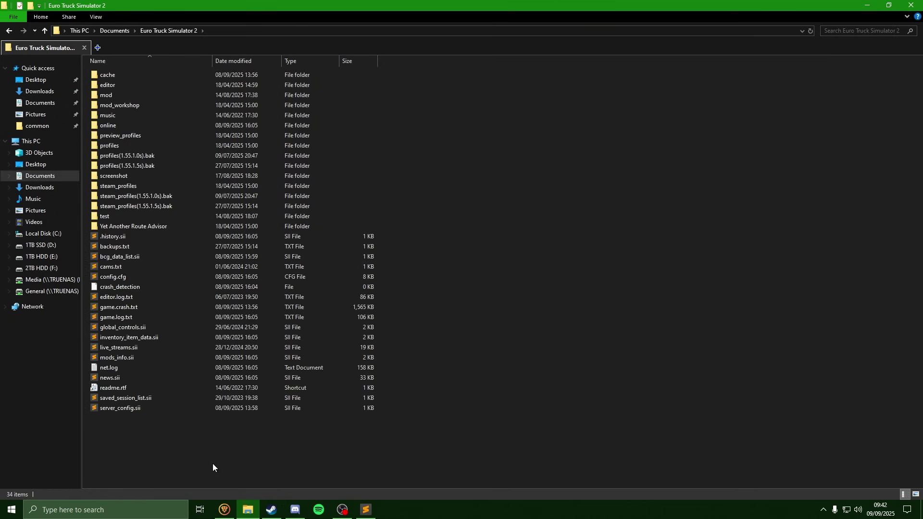
# Step: Select config.cfg and bring up its context menu
pyautogui.rightClick(154, 273)
pyautogui.click(140, 274)
pyautogui.rightClick(140, 274)
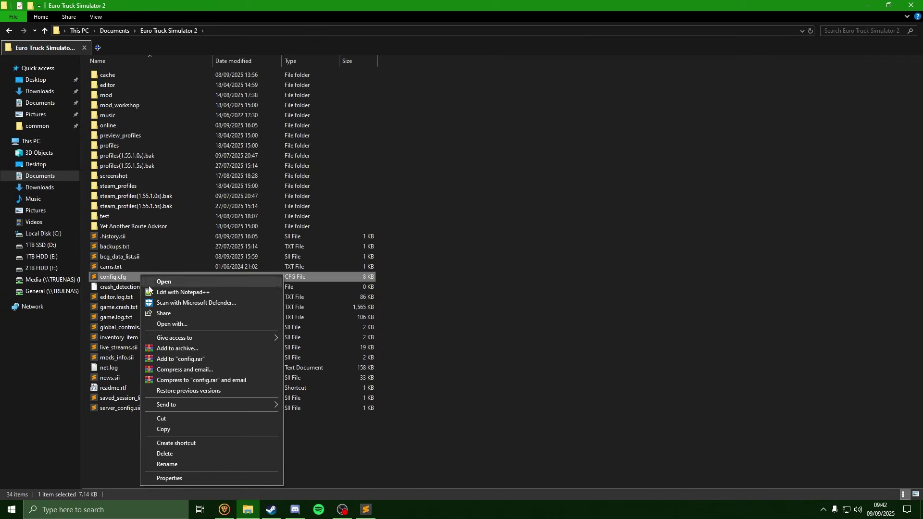
pyautogui.click(235, 290)
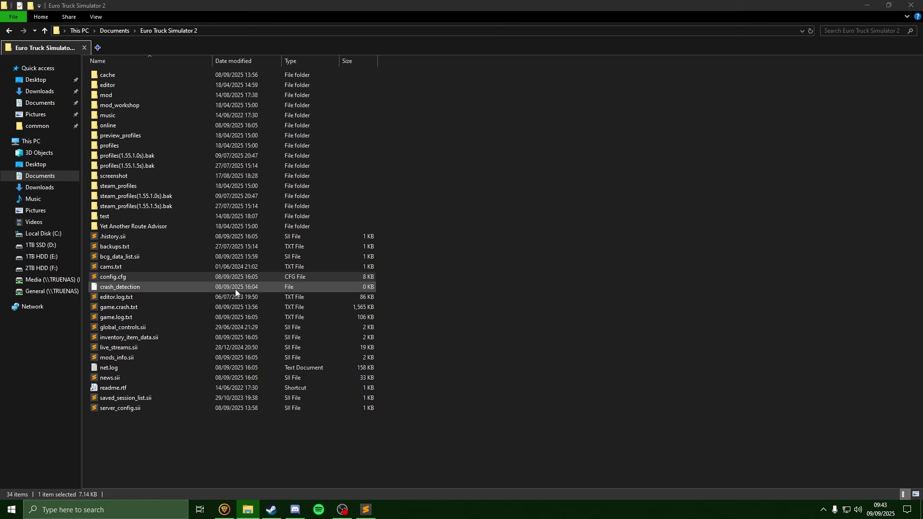
pyautogui.moveTo(656, 86); pyautogui.dragTo(309, 83)
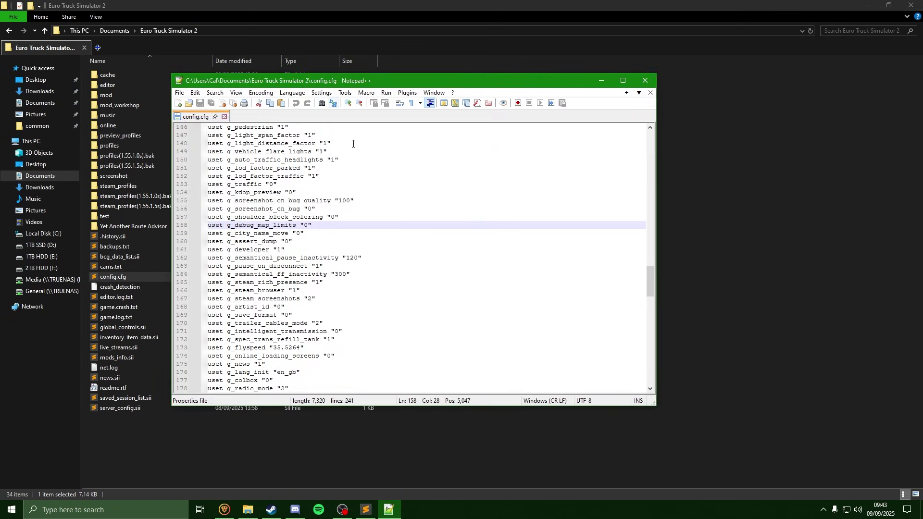
pyautogui.moveTo(647, 283); pyautogui.dragTo(649, 144)
pyautogui.click(595, 135)
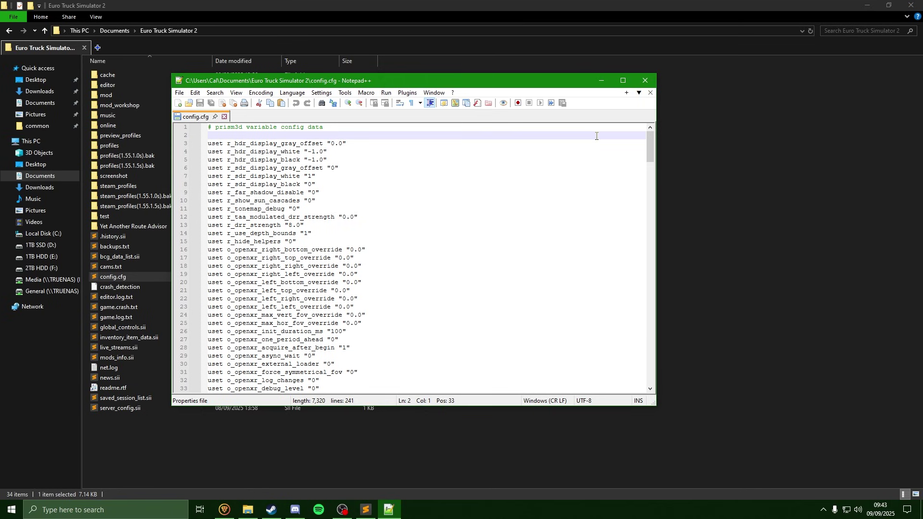
pyautogui.hotkey('ctrl', 'f')
pyautogui.write('d')
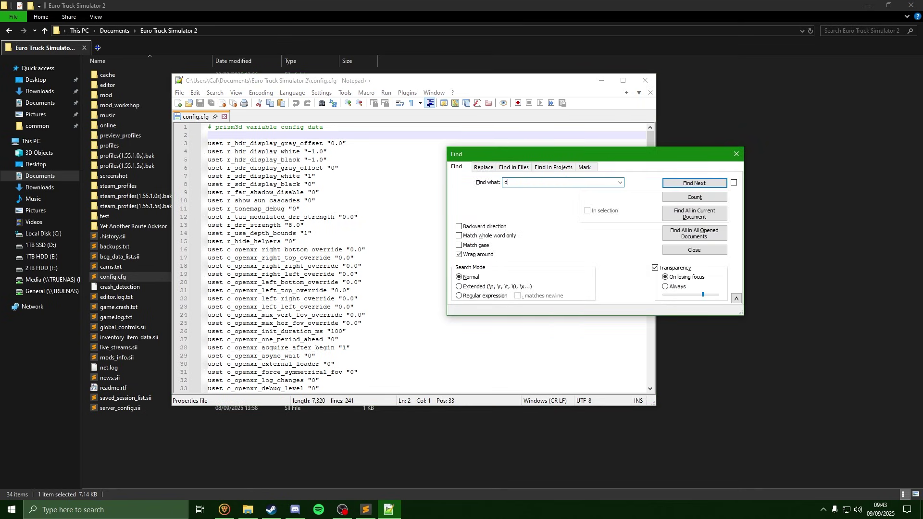
pyautogui.write('eveloper')
pyautogui.press('Return')
pyautogui.press('Escape')
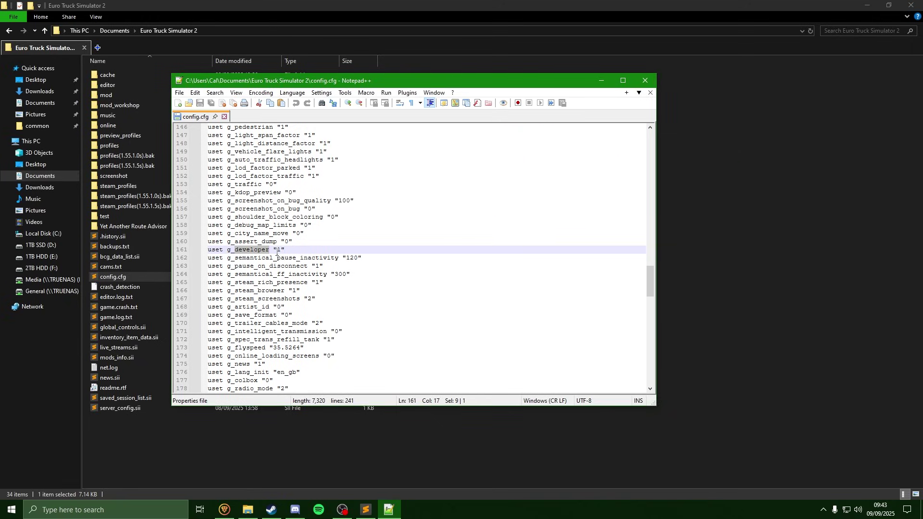
pyautogui.moveTo(273, 250); pyautogui.dragTo(285, 251)
pyautogui.click(477, 200)
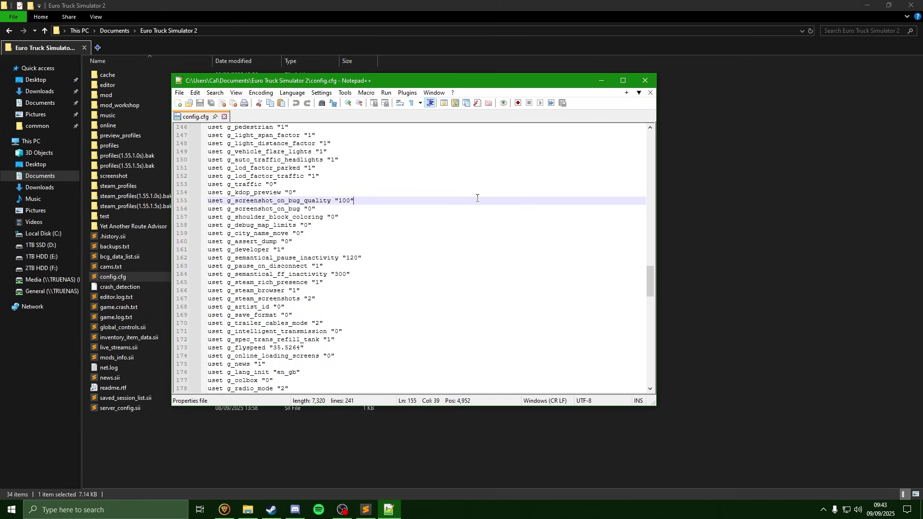
pyautogui.hotkey('ctrl', 'f')
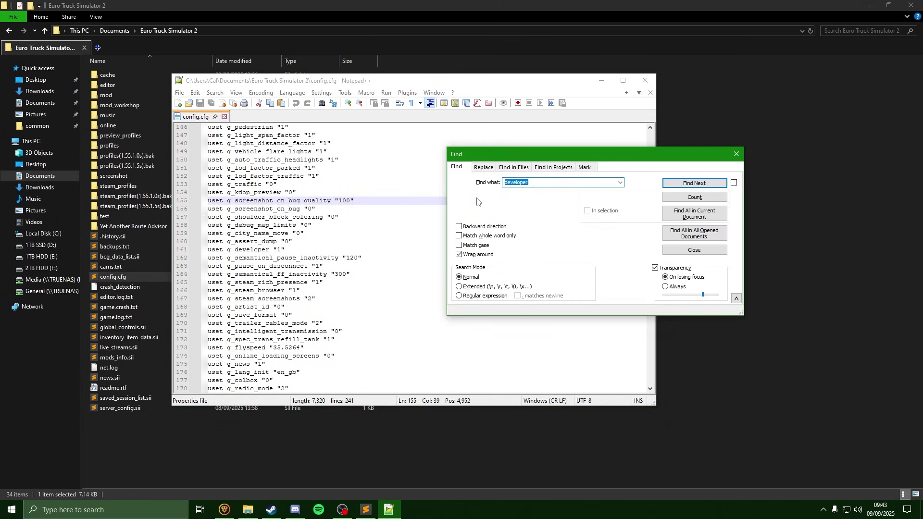
pyautogui.write('console')
pyautogui.press('Return')
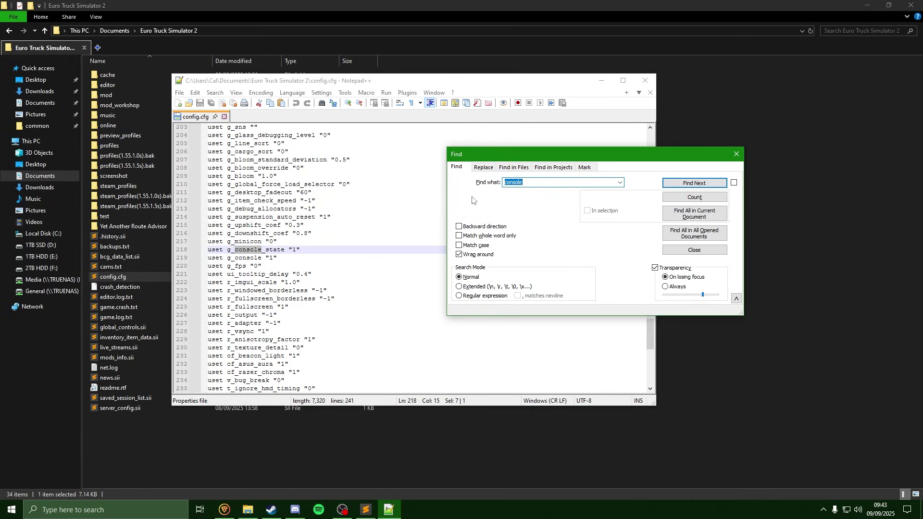
pyautogui.press('Escape')
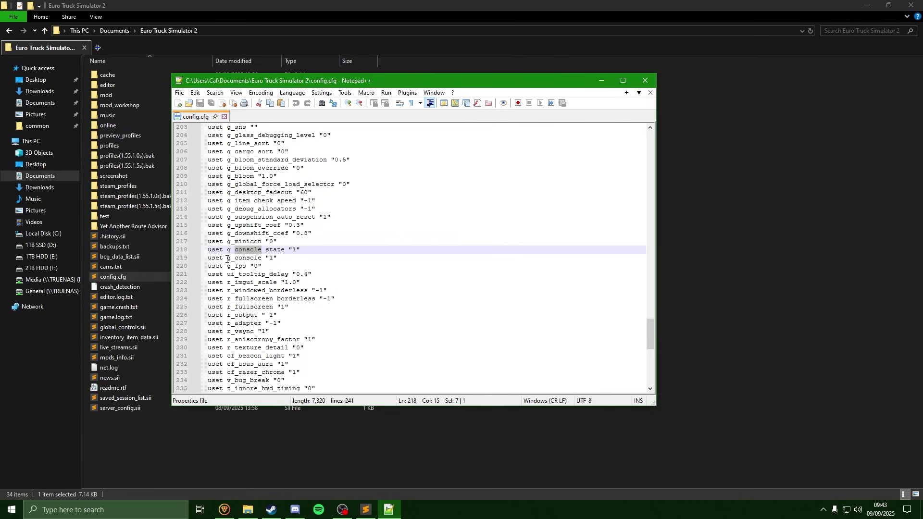
pyautogui.moveTo(227, 258); pyautogui.dragTo(265, 259)
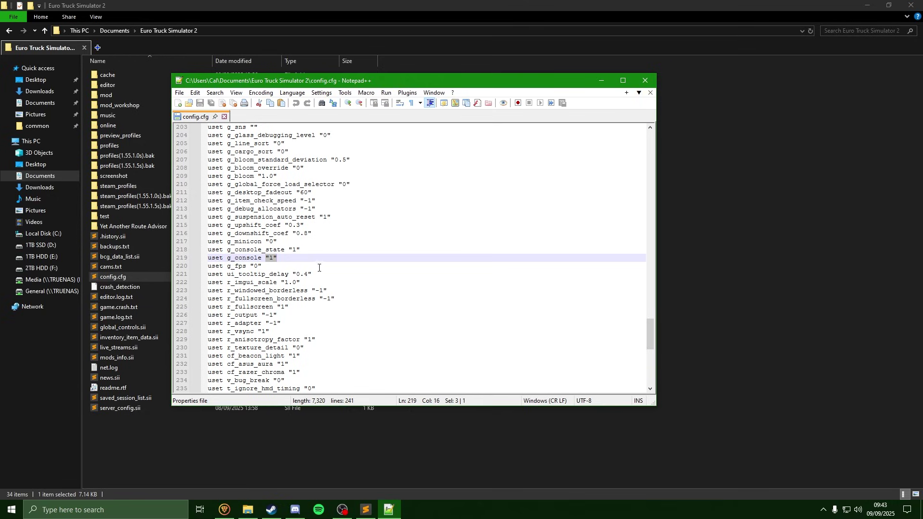
pyautogui.click(443, 226)
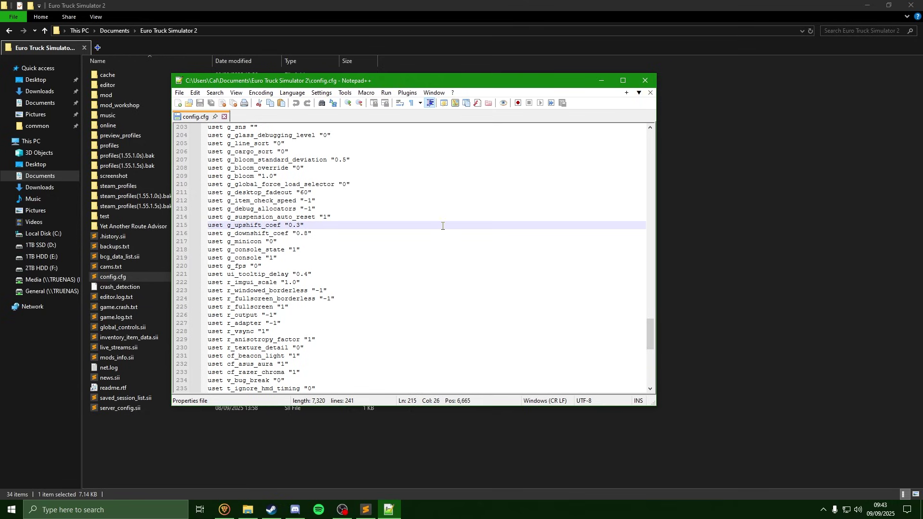
pyautogui.click(224, 116)
pyautogui.click(644, 80)
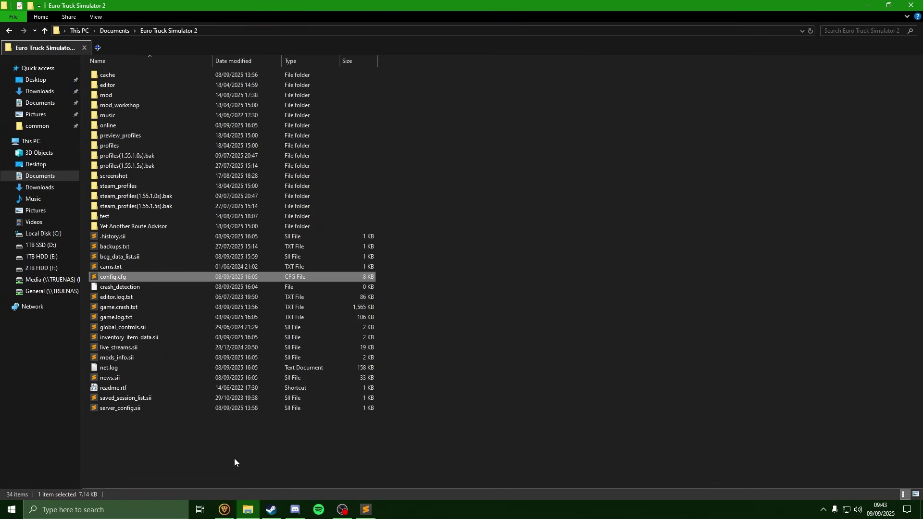
# Step: On Insanux, go to Creating Local Mods > Download ScsFileBrowser and open its GitHub releases page
pyautogui.click(224, 510)
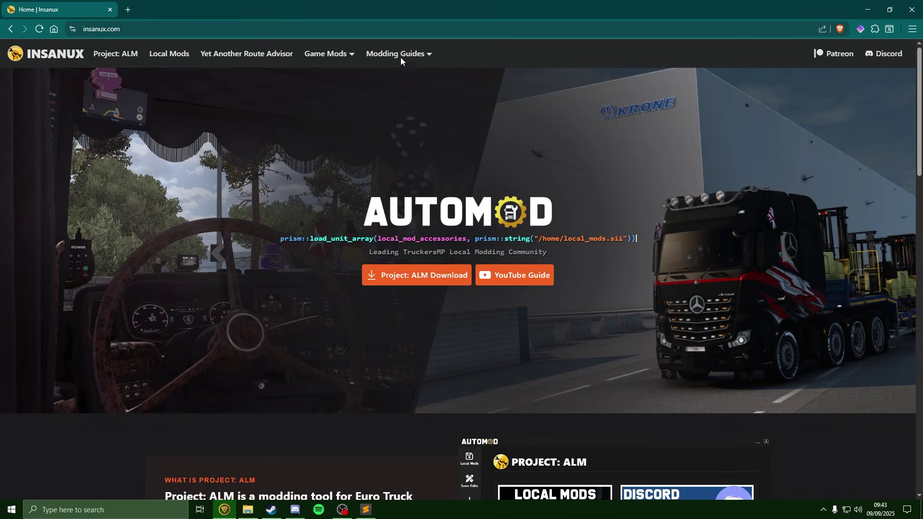
pyautogui.moveTo(404, 57)
pyautogui.click(401, 76)
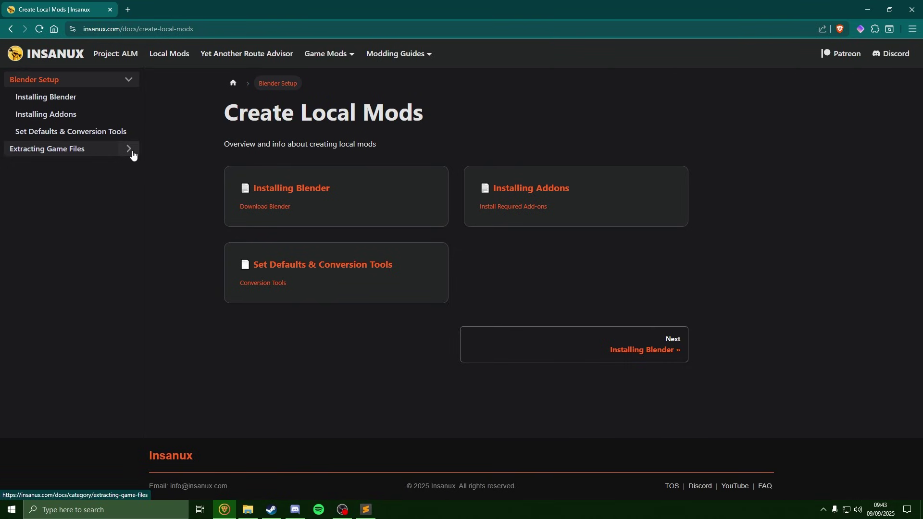
pyautogui.click(115, 154)
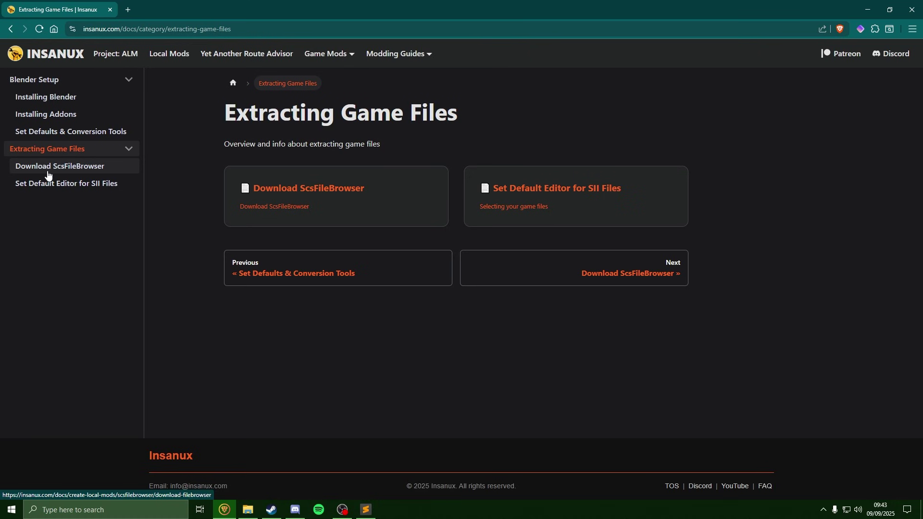
pyautogui.click(104, 172)
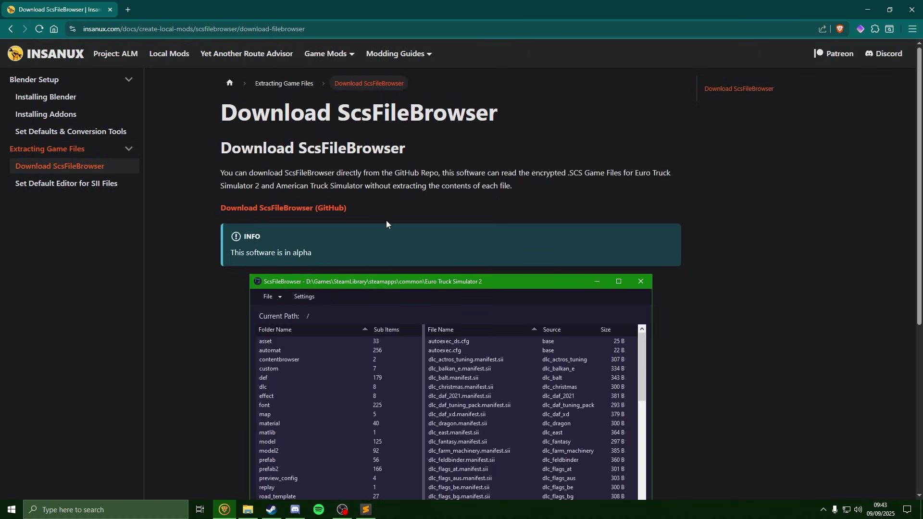
pyautogui.click(339, 208)
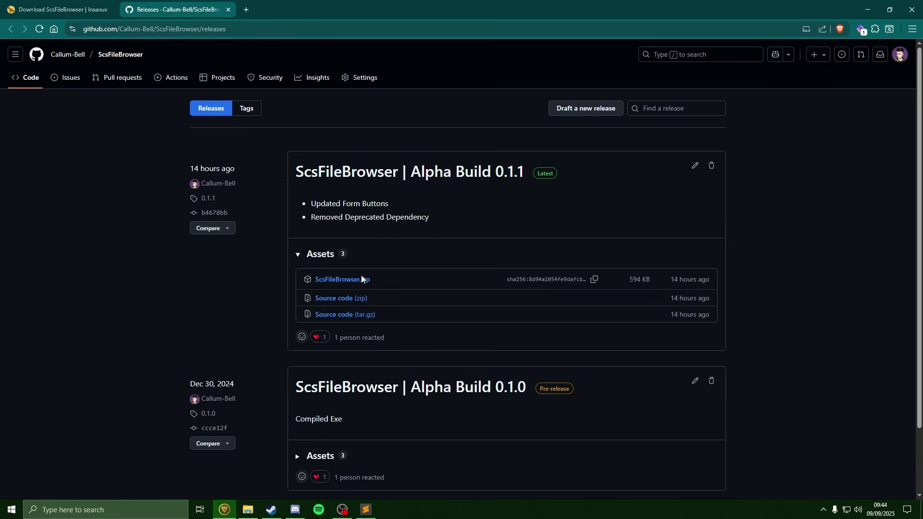
# Step: Save ScsFileBrowser.zip to Downloads, then open Insanux's Set Default Editor for SII Files guide
pyautogui.click(338, 279)
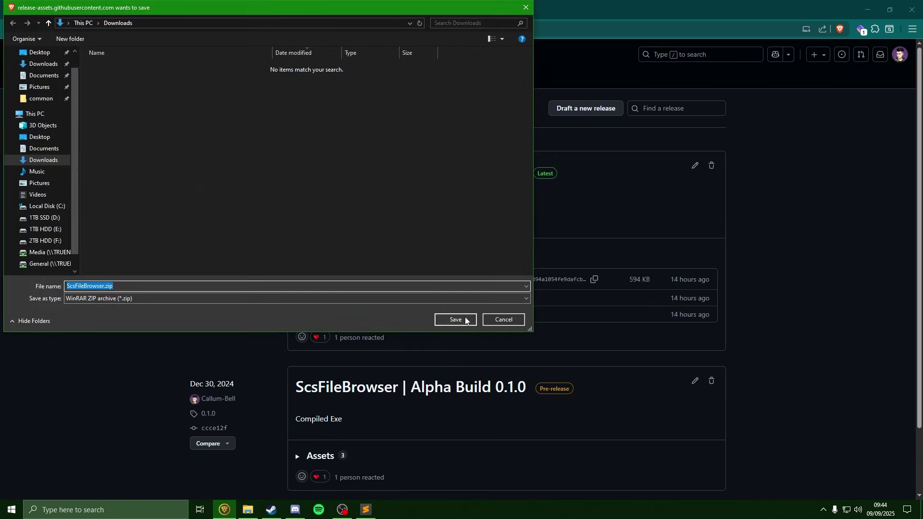
pyautogui.click(464, 317)
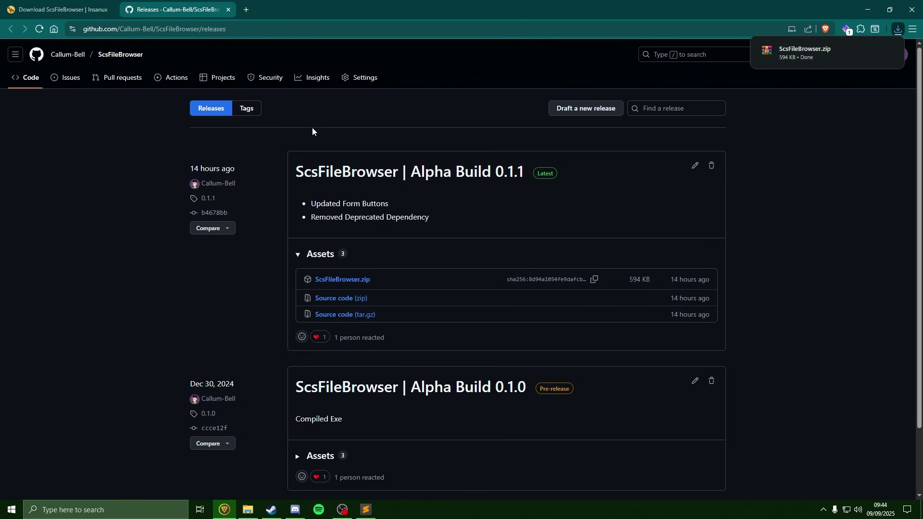
pyautogui.click(228, 9)
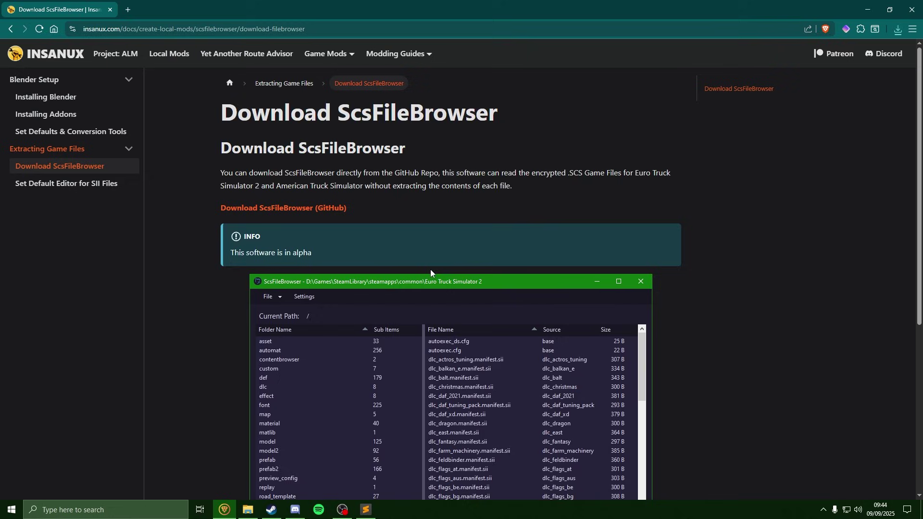
pyautogui.click(79, 191)
pyautogui.scroll(-1, 585, 192)
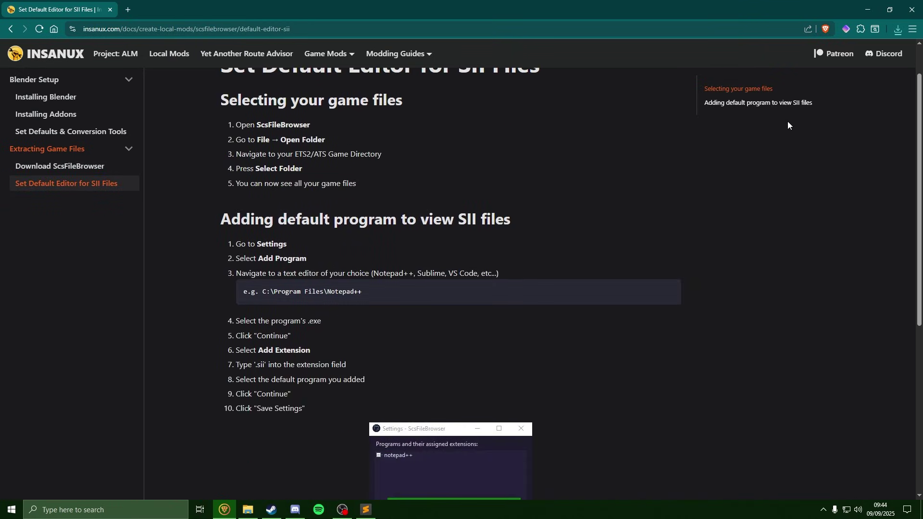
# Step: Extract ScsFileBrowser.exe from ScsFileBrowser.zip into the Downloads folder
pyautogui.click(248, 510)
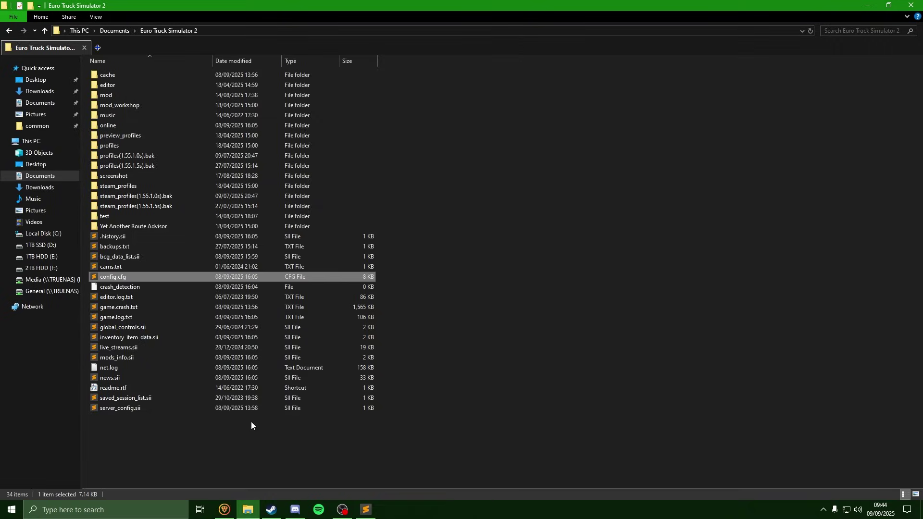
pyautogui.click(20, 91)
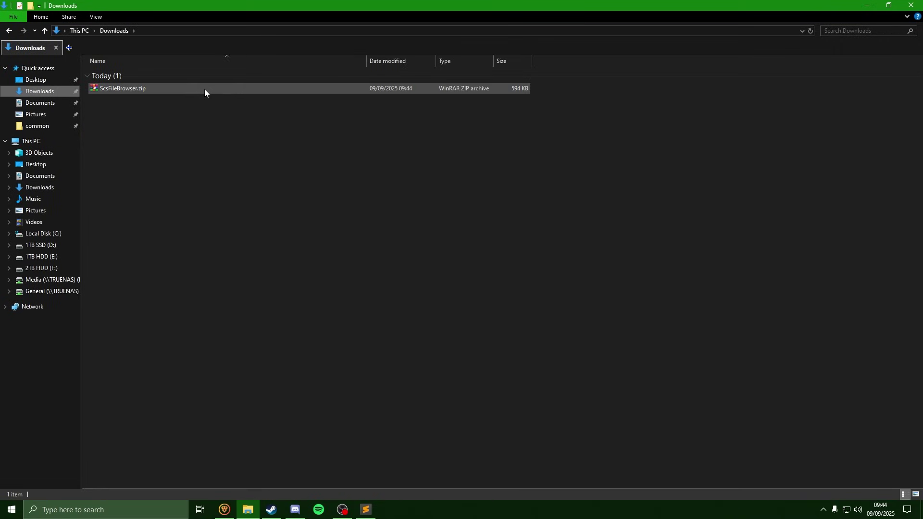
pyautogui.doubleClick(203, 89)
pyautogui.moveTo(375, 230); pyautogui.dragTo(221, 200)
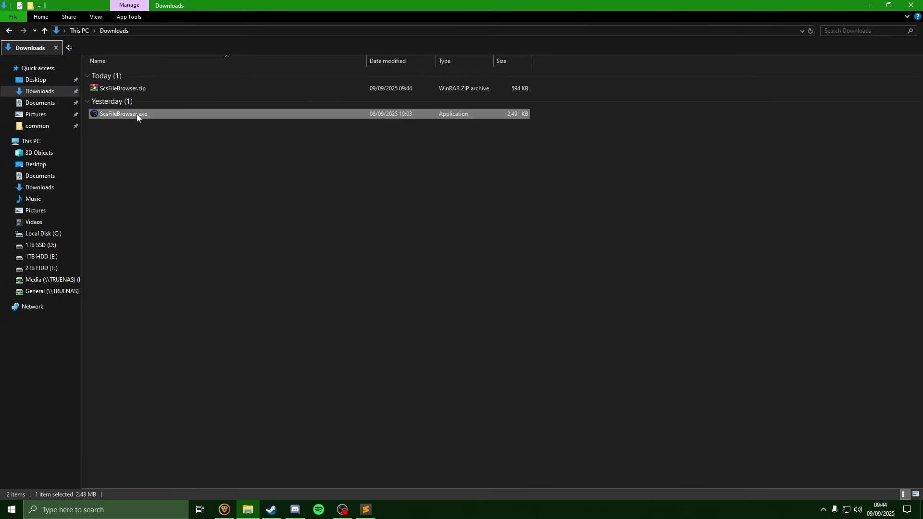
# Step: Launch ScsFileBrowser.exe, choosing Run anyway at the security warning
pyautogui.doubleClick(197, 114)
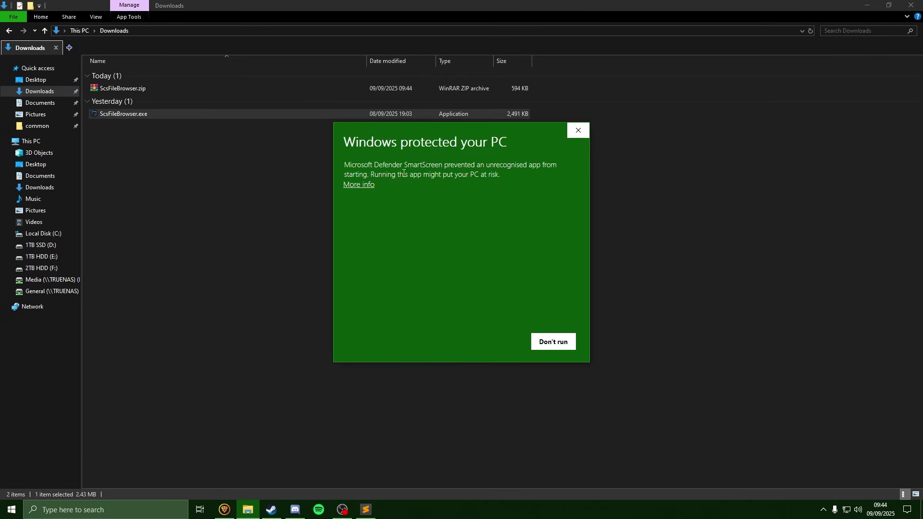
pyautogui.click(370, 185)
pyautogui.click(495, 343)
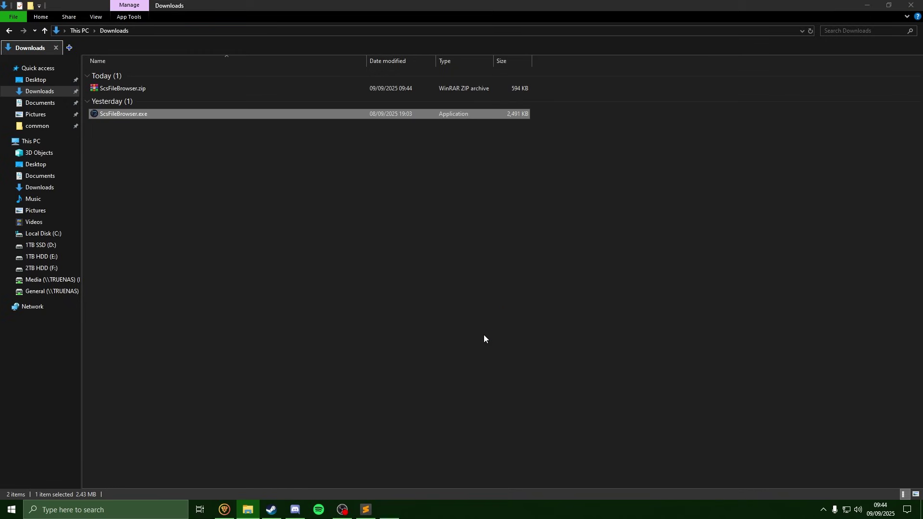
# Step: Open ScsFileBrowser's Settings, start Add Program, and return to the Insanux setup guide
pyautogui.moveTo(230, 46); pyautogui.dragTo(541, 96)
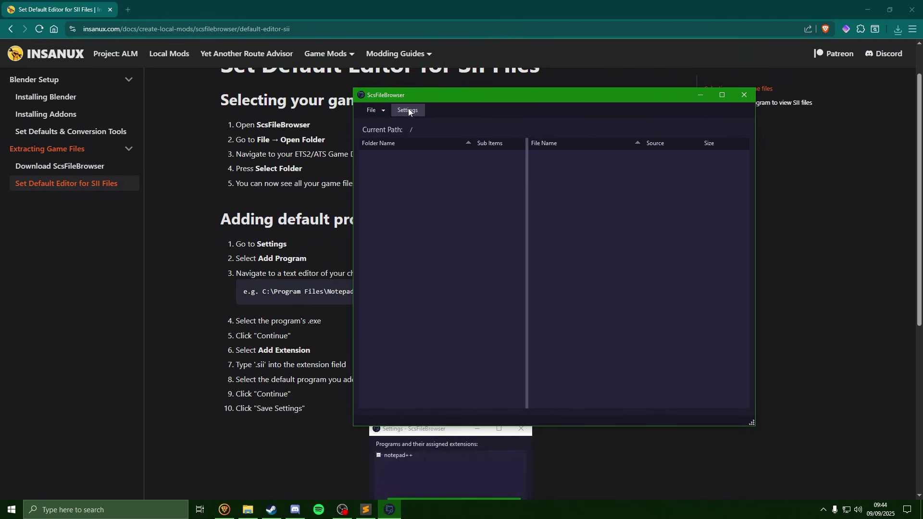
pyautogui.click(419, 113)
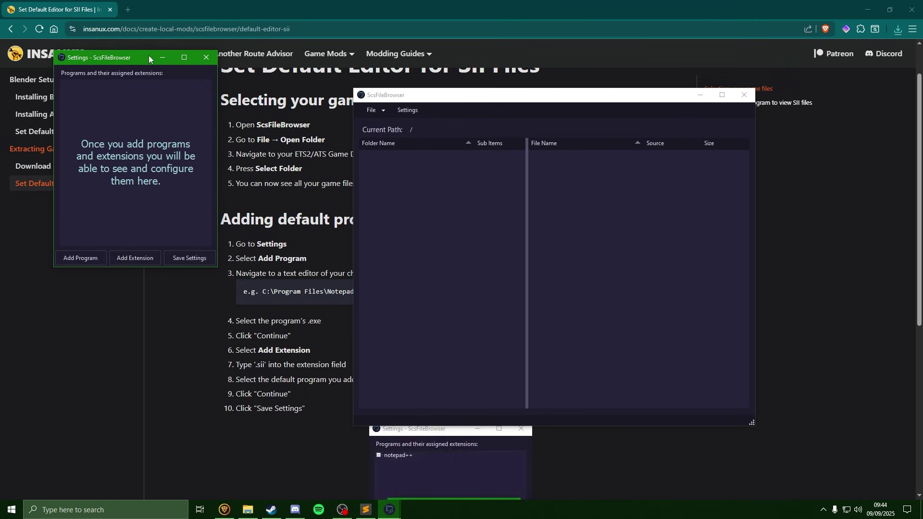
pyautogui.moveTo(140, 58); pyautogui.dragTo(449, 163)
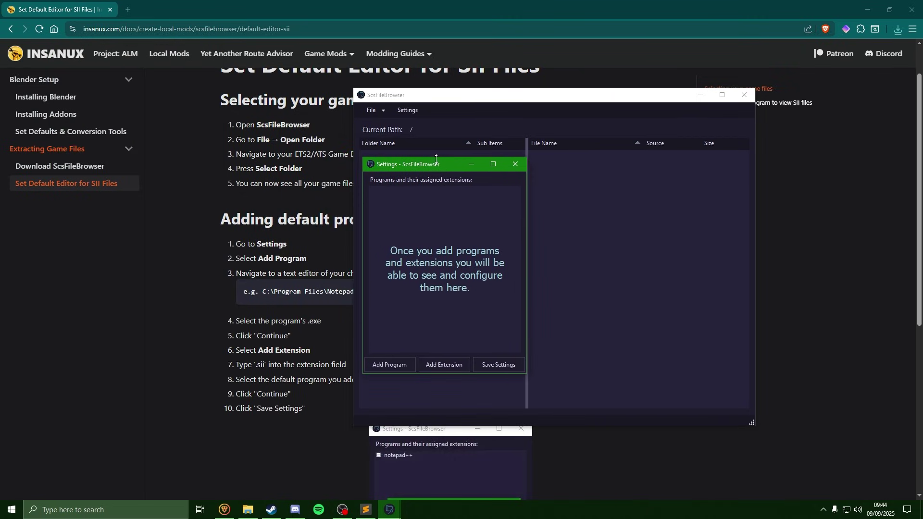
pyautogui.click(402, 368)
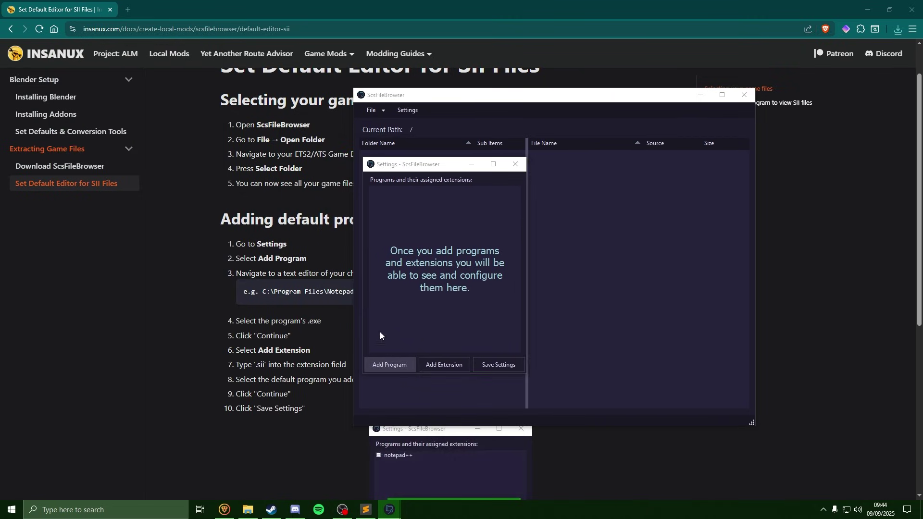
pyautogui.moveTo(459, 181); pyautogui.dragTo(484, 133)
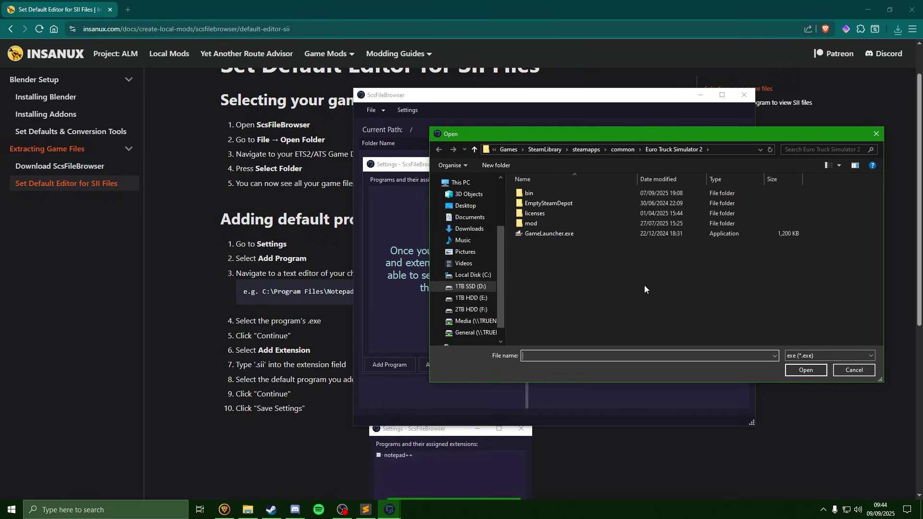
pyautogui.click(220, 308)
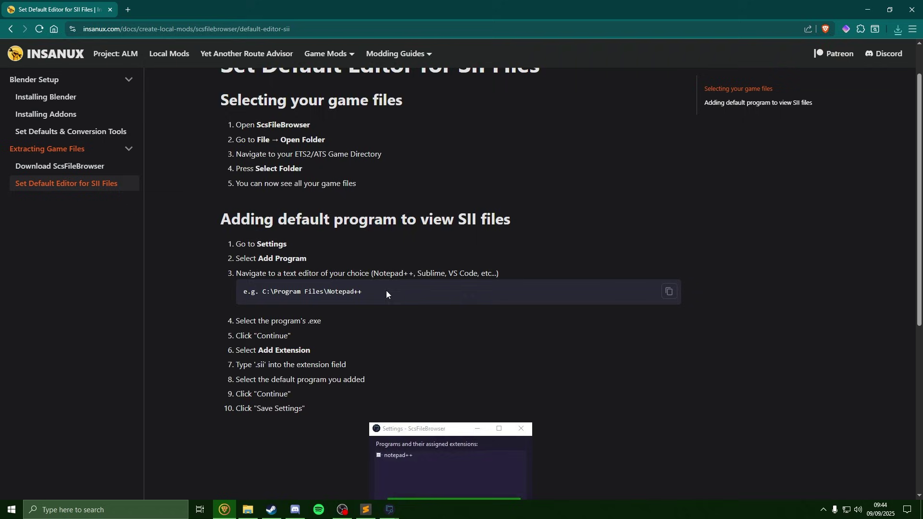
# Step: Add notepad++ as a program, pointing to notepad++.exe in C:\Program Files\Notepad++
pyautogui.moveTo(384, 291); pyautogui.dragTo(262, 296)
pyautogui.hotkey('ctrl', 'c')
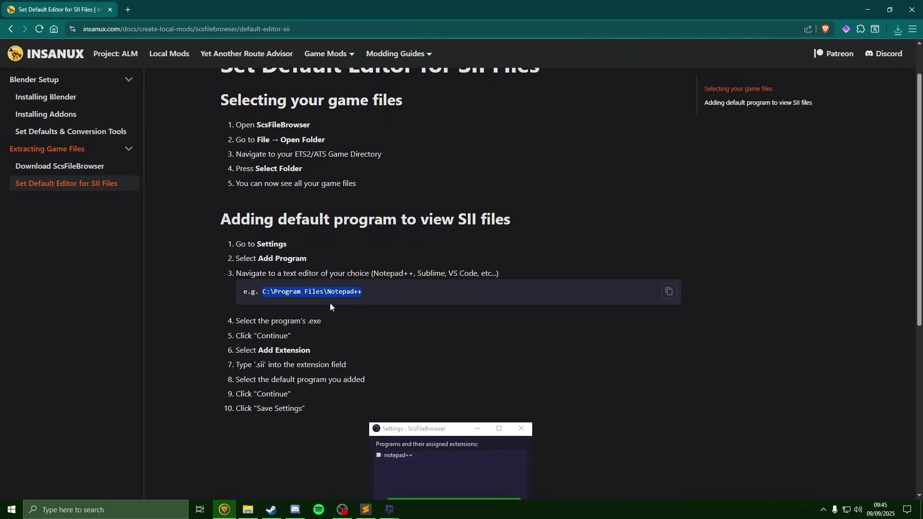
pyautogui.moveTo(404, 513)
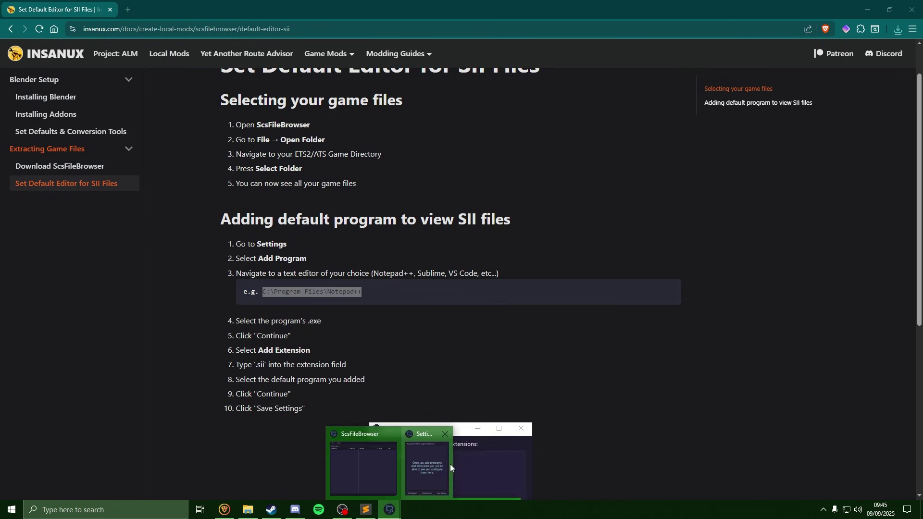
pyautogui.click(449, 463)
pyautogui.click(636, 150)
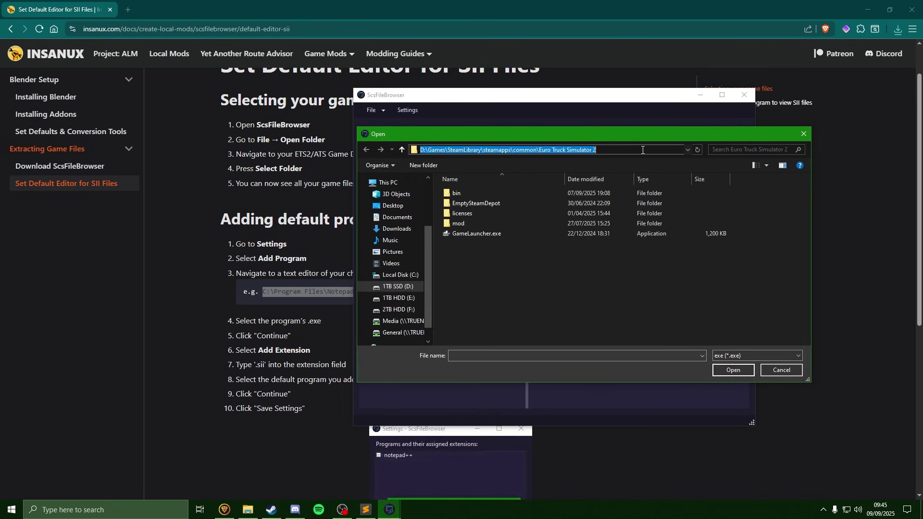
pyautogui.hotkey('ctrl', 'v')
pyautogui.press('Return')
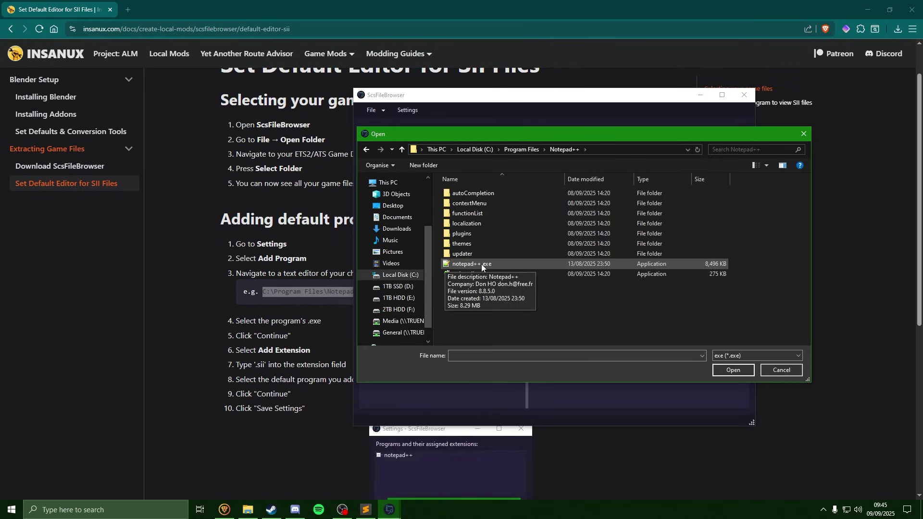
pyautogui.click(508, 267)
pyautogui.click(732, 370)
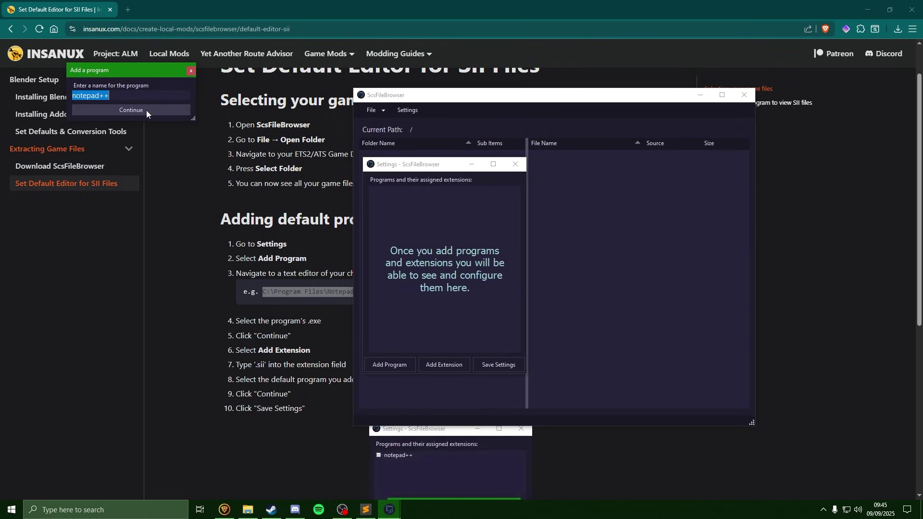
pyautogui.click(154, 108)
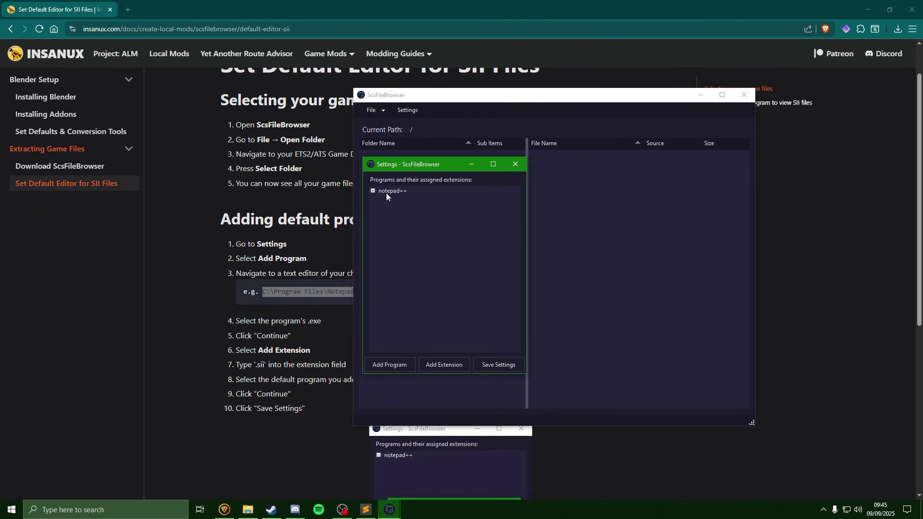
# Step: Add the .sii extension with notepad++ as its default program, then close Settings
pyautogui.click(447, 365)
pyautogui.moveTo(137, 84); pyautogui.dragTo(433, 229)
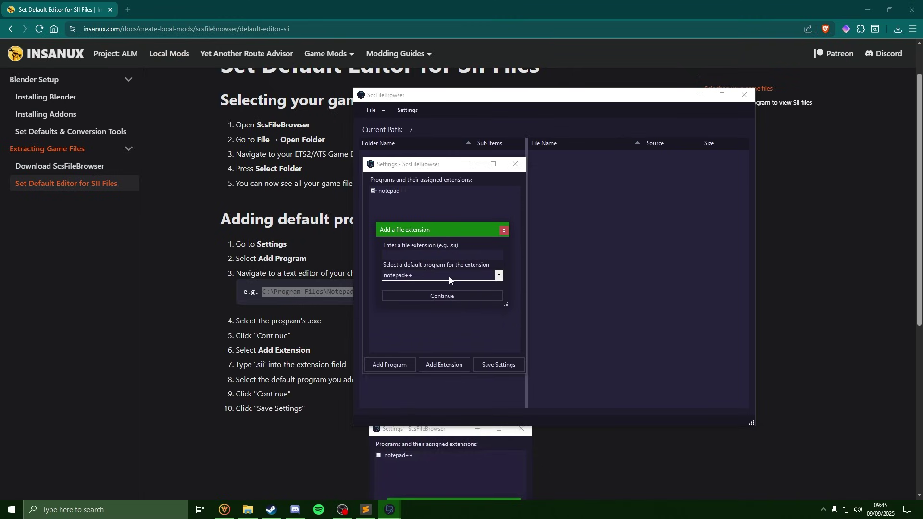
pyautogui.write('.sii')
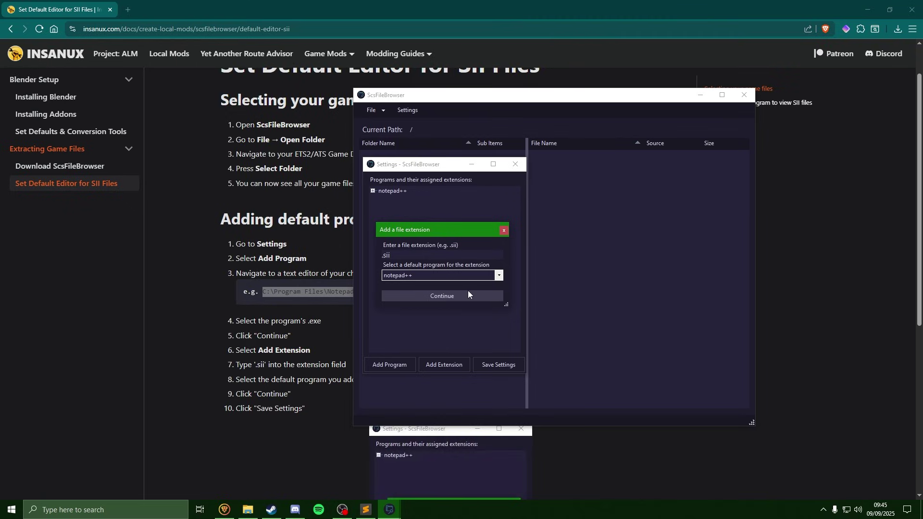
pyautogui.click(443, 295)
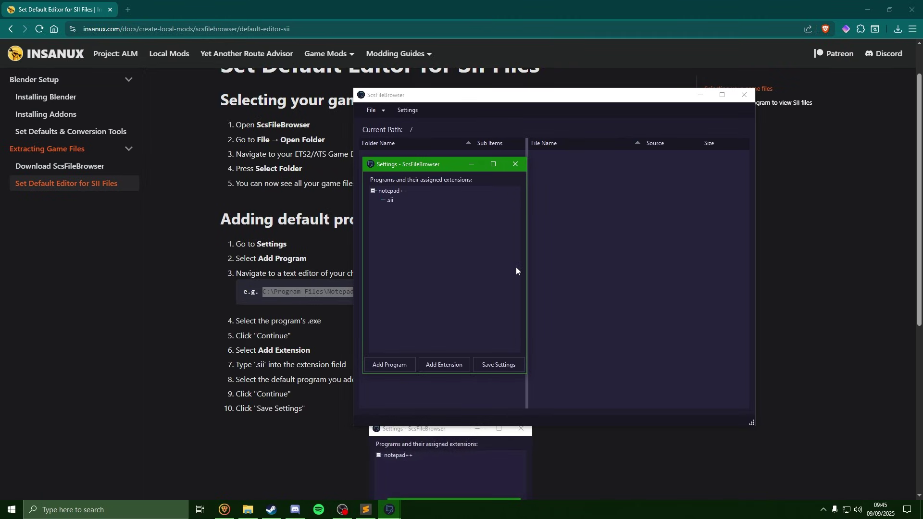
pyautogui.click(515, 164)
pyautogui.moveTo(559, 96); pyautogui.dragTo(497, 103)
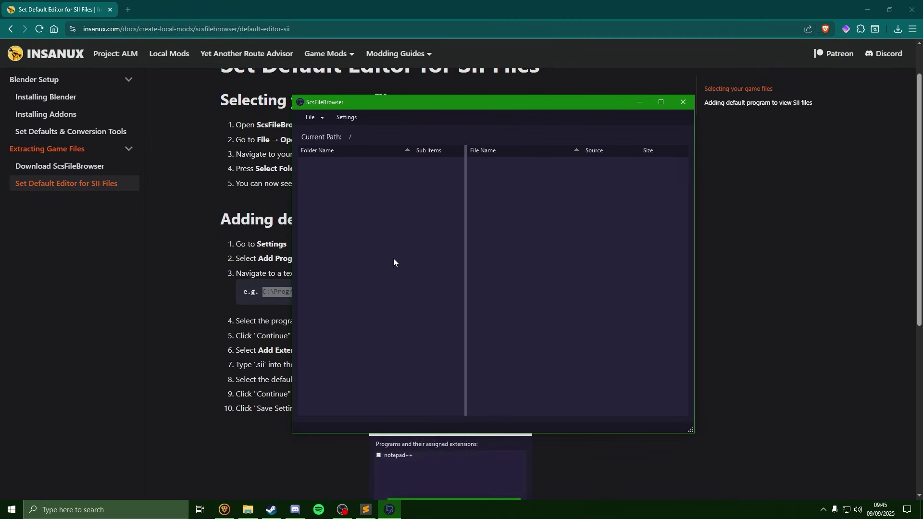
# Step: Open the Select Folder dialog and copy the Euro Truck Simulator 2 install path from Steam's Browse local files
pyautogui.click(308, 119)
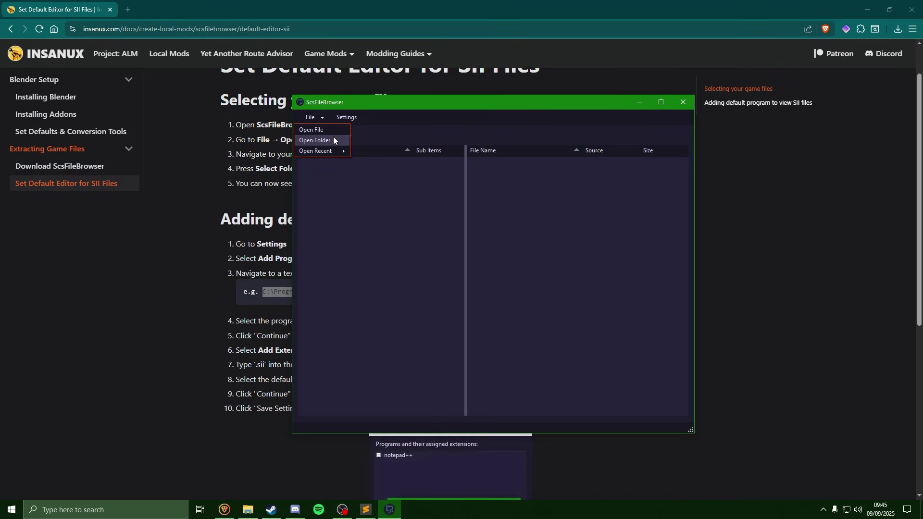
pyautogui.click(321, 141)
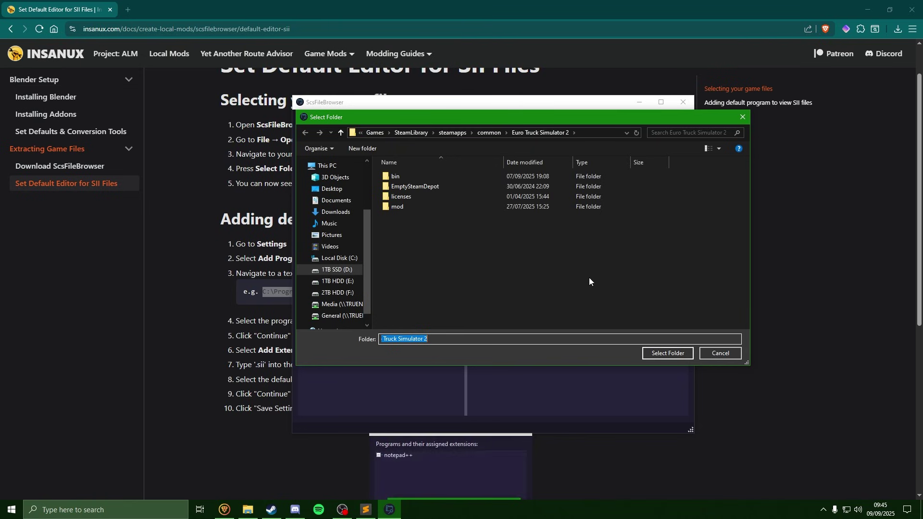
pyautogui.click(272, 509)
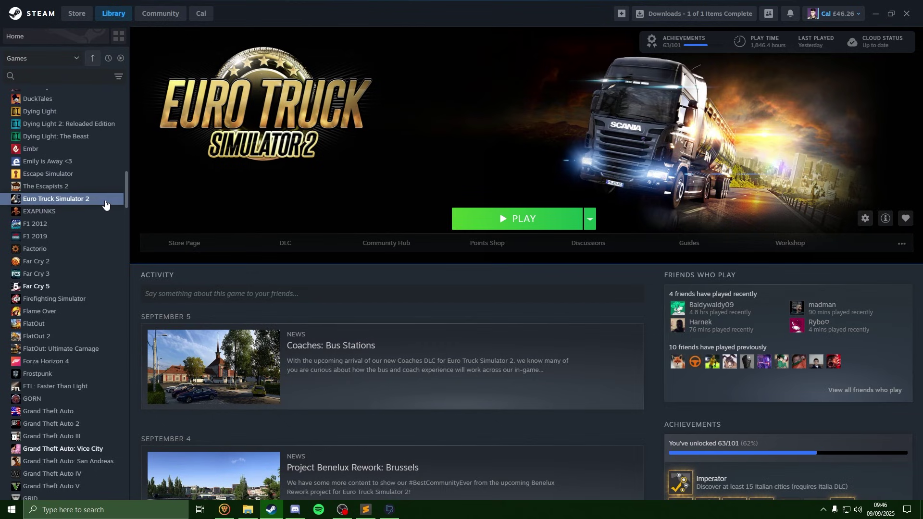
pyautogui.rightClick(112, 206)
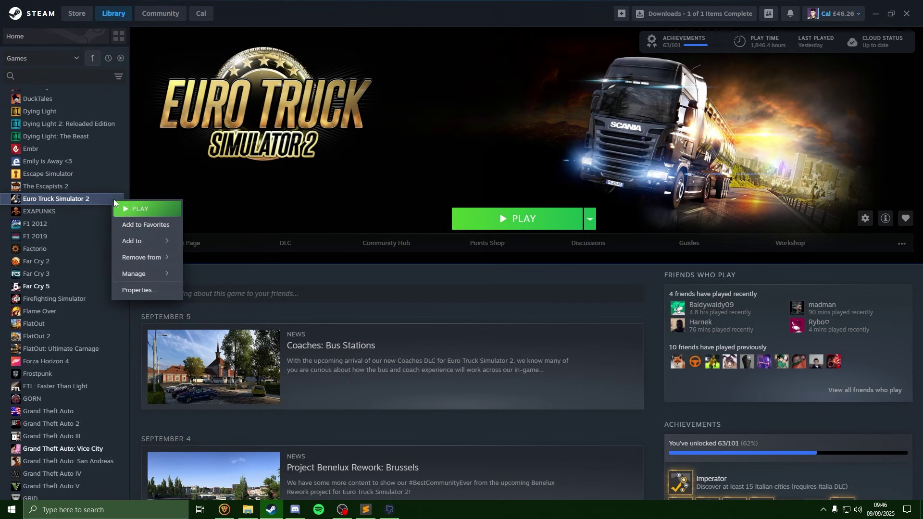
pyautogui.moveTo(139, 278)
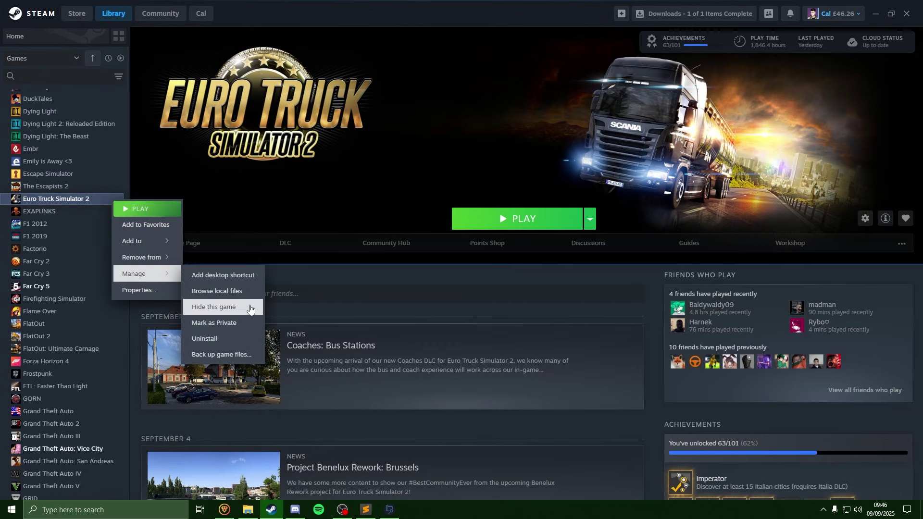
pyautogui.click(239, 295)
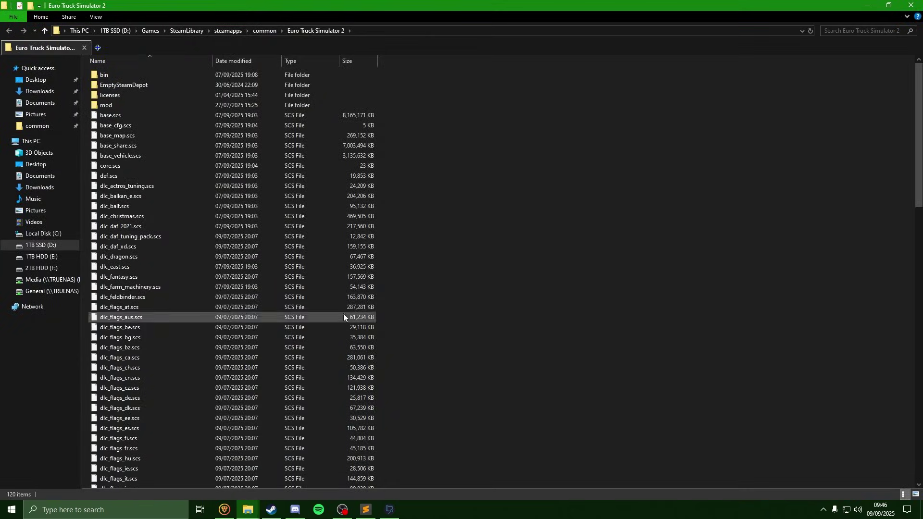
pyautogui.click(445, 35)
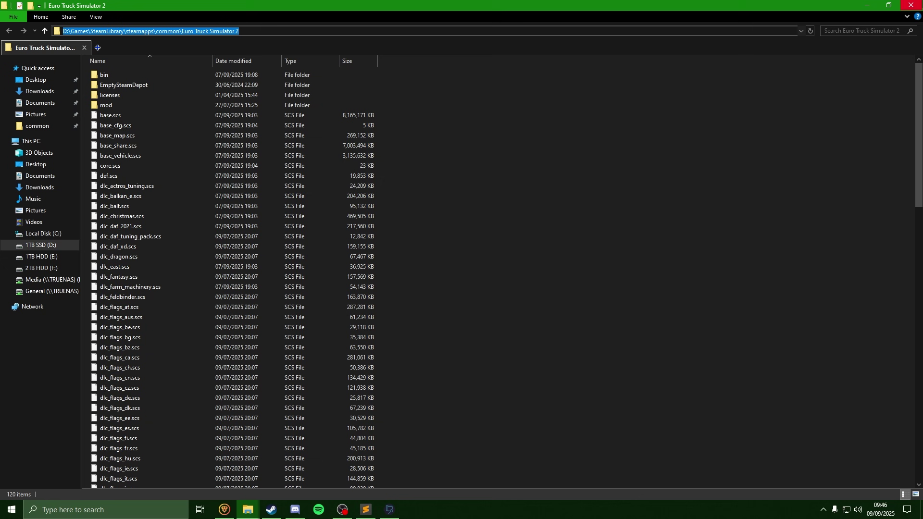
pyautogui.click(910, 5)
# Step: Load the Euro Truck Simulator 2 install folder from SteamLibrary\steamapps\common into ScsFileBrowser
pyautogui.click(389, 510)
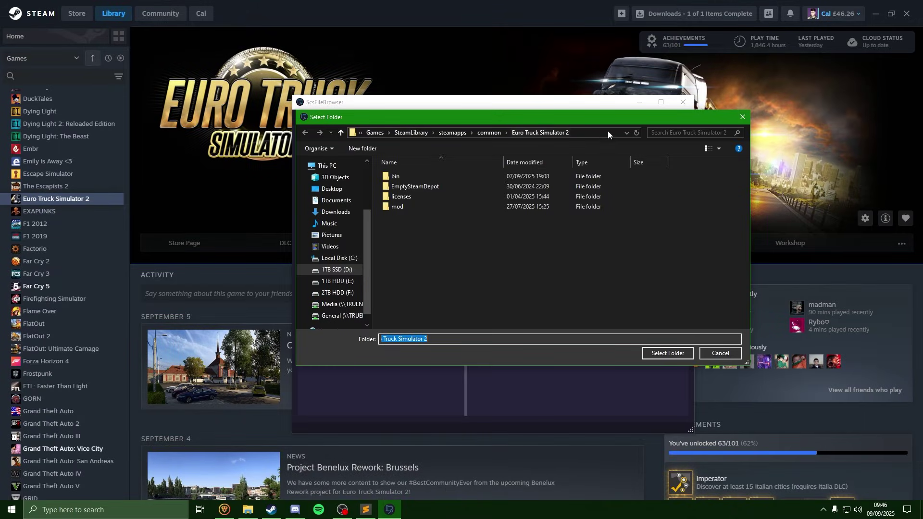
pyautogui.click(667, 354)
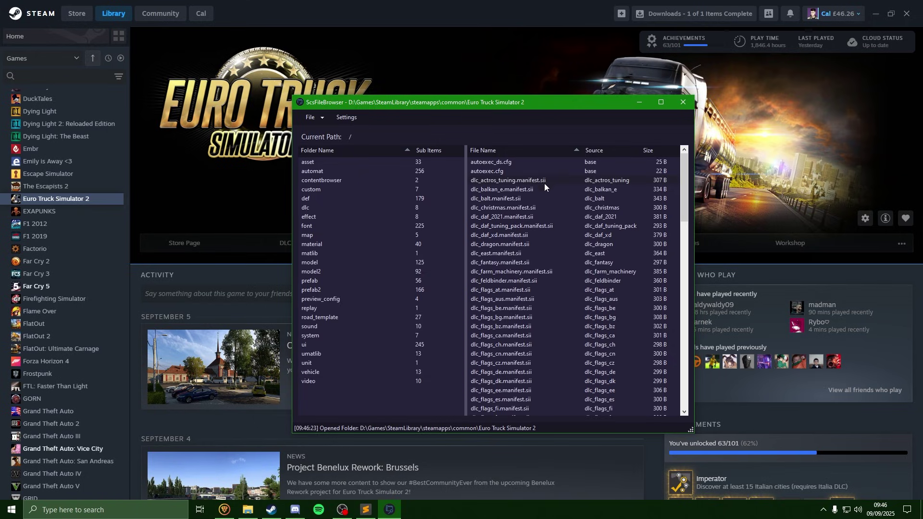
# Step: Launch Euro Truck Simulator 2 from Steam and open the Truck Configurator
pyautogui.click(221, 201)
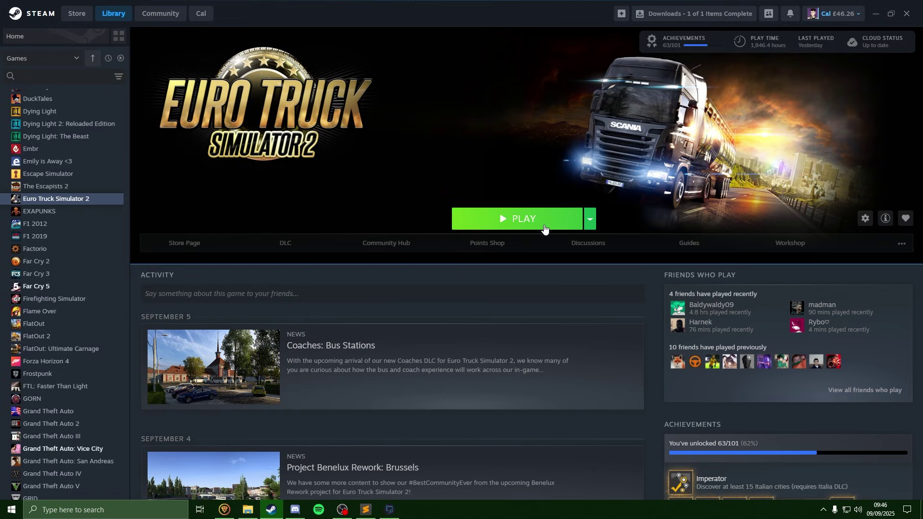
pyautogui.click(534, 231)
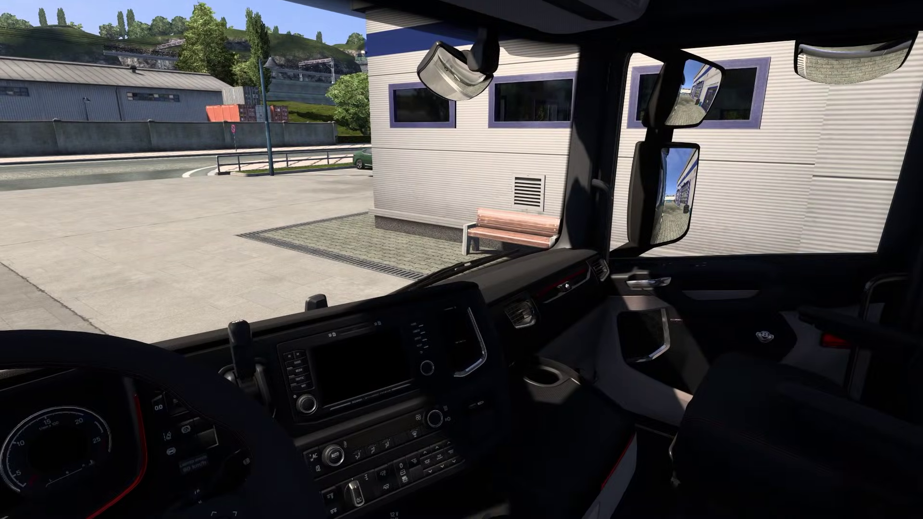
pyautogui.press('Return')
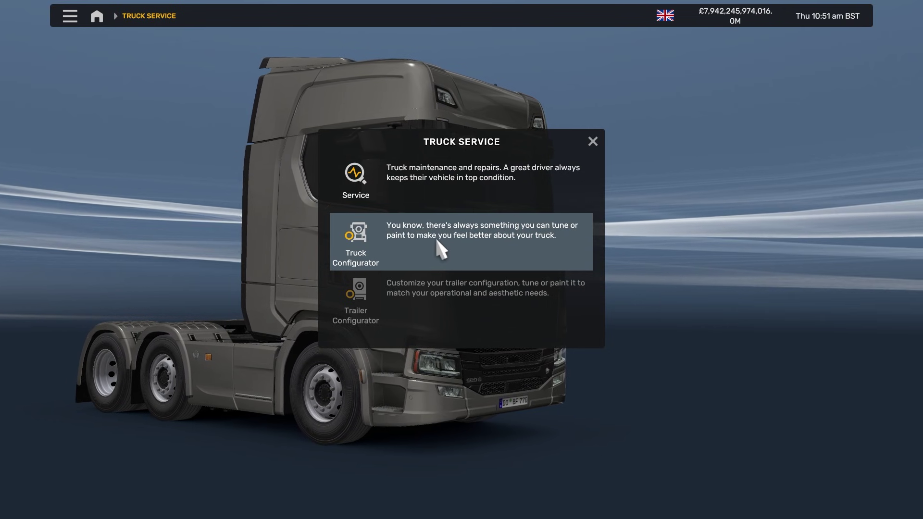
pyautogui.click(442, 247)
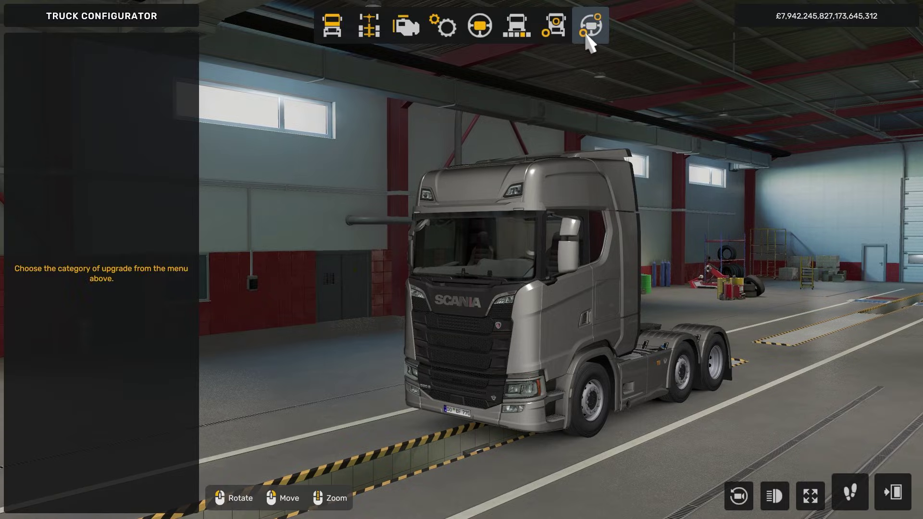
# Step: Show the cab's accessory placement points and list the Interior options, including Exclusive V8
pyautogui.click(587, 34)
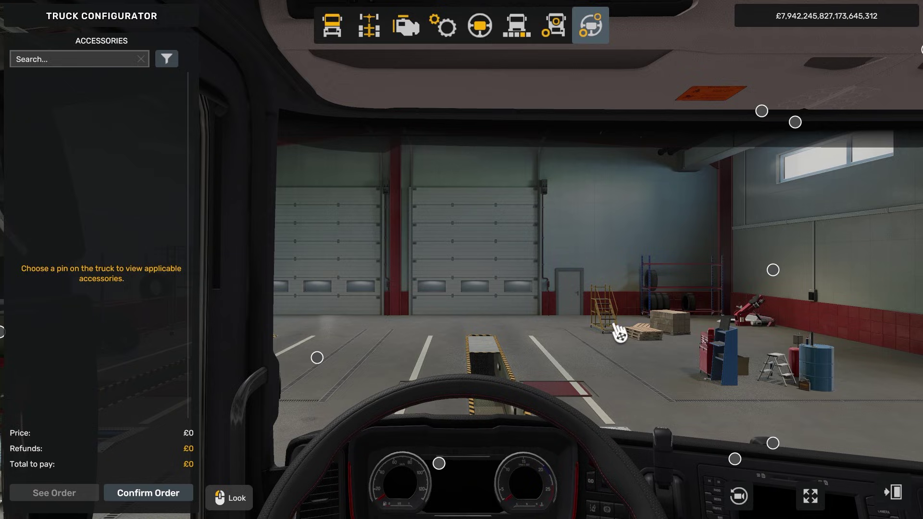
pyautogui.moveTo(620, 334); pyautogui.dragTo(572, 211)
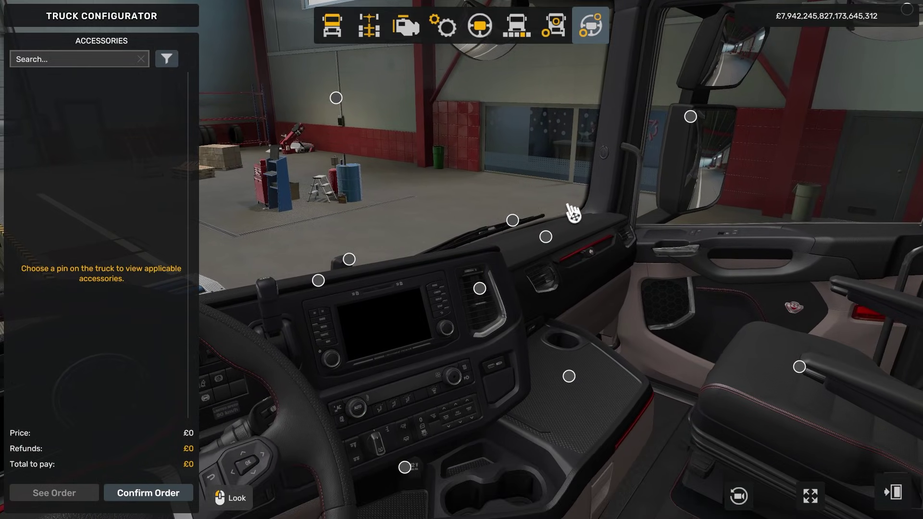
pyautogui.click(479, 27)
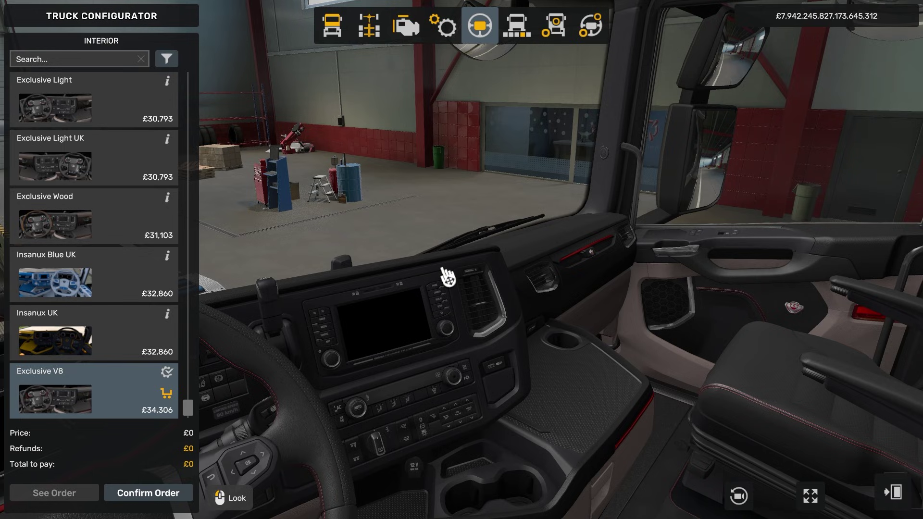
# Step: Show the ETS2 developer console enlarged, with the full log naming cab_s_high_v8.sii
pyautogui.press('`')
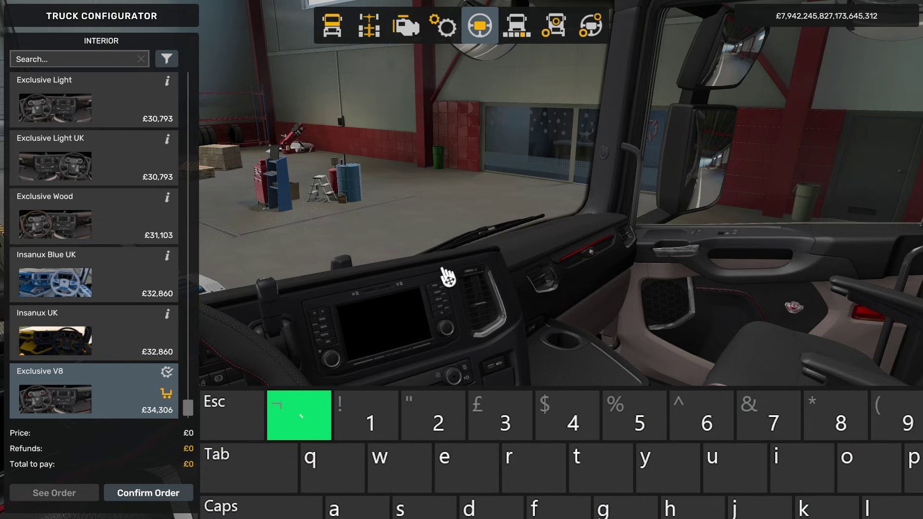
pyautogui.press('`')
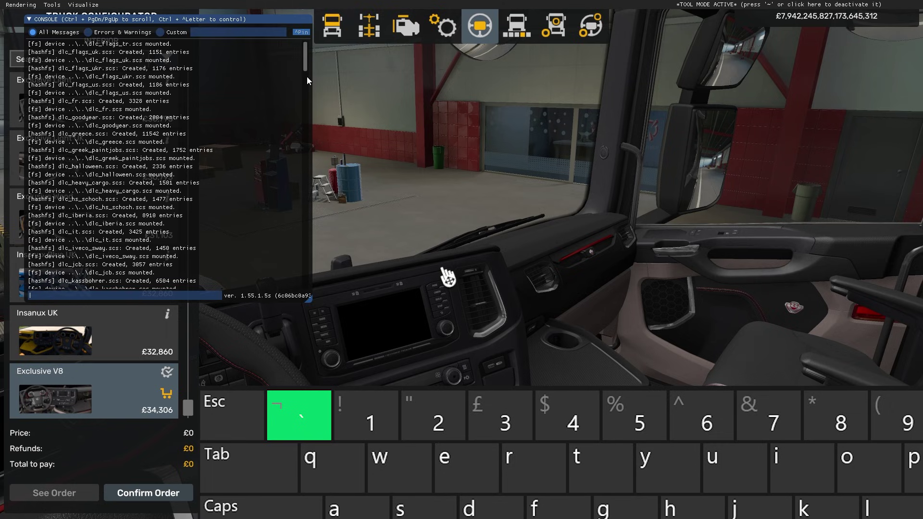
pyautogui.moveTo(309, 299); pyautogui.dragTo(332, 304)
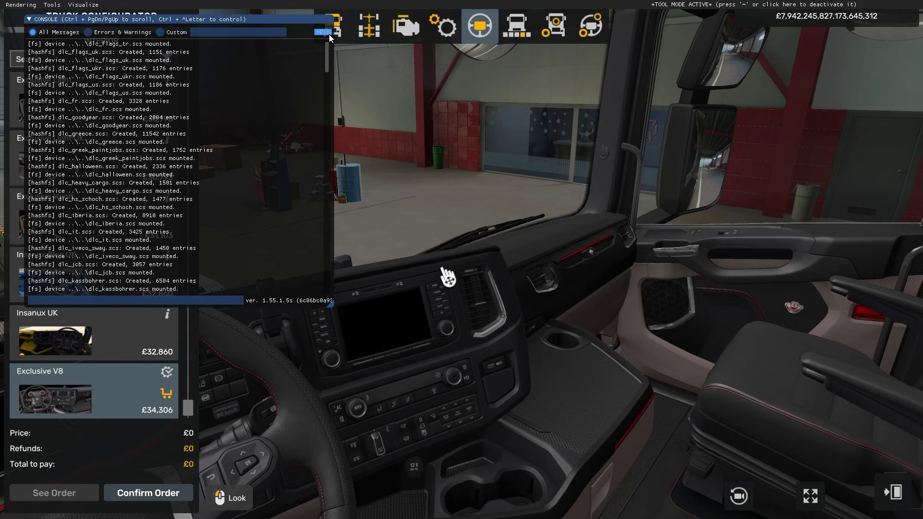
pyautogui.click(322, 33)
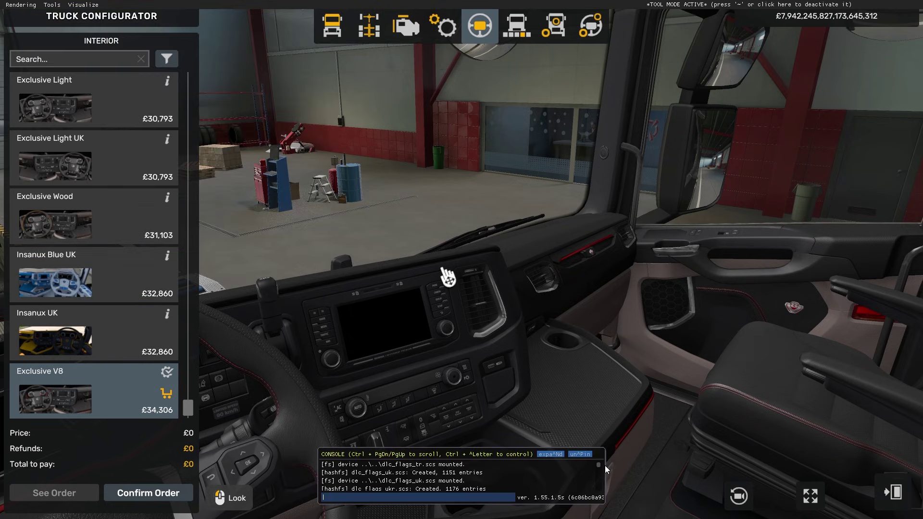
pyautogui.click(580, 454)
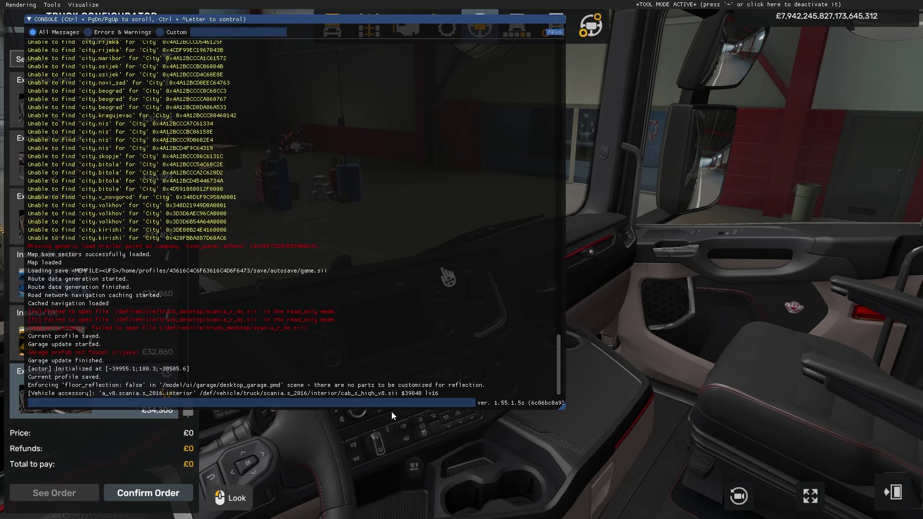
# Step: In ScsFileBrowser, open def/vehicle/truck/scania.s_2016/interior/cab_s_high_v8.sii in Notepad++
pyautogui.hotkey('alt', 'Tab')
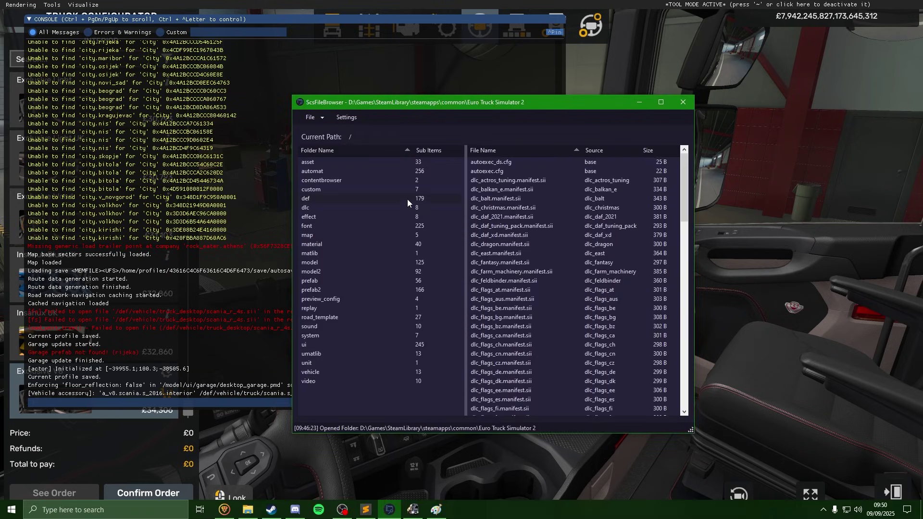
pyautogui.moveTo(446, 104); pyautogui.dragTo(520, 33)
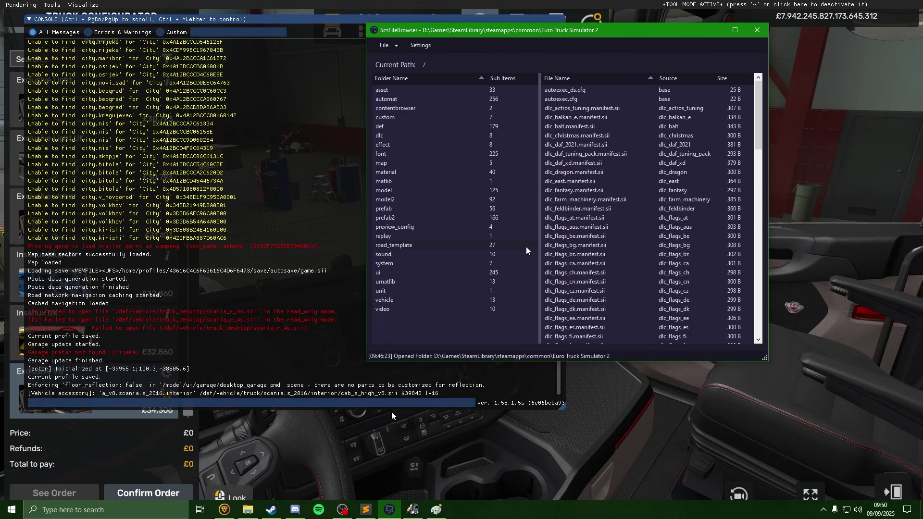
pyautogui.click(396, 127)
pyautogui.doubleClick(424, 126)
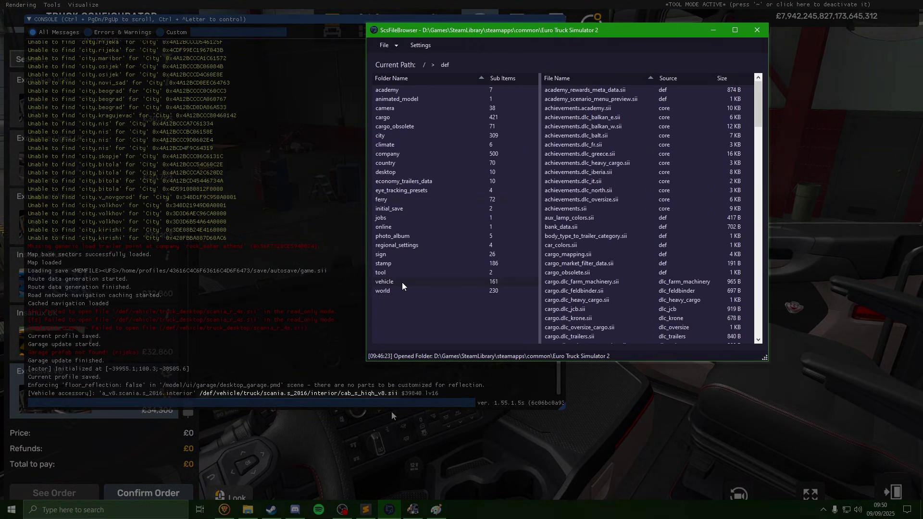
pyautogui.doubleClick(401, 281)
pyautogui.scroll(-3, 399, 265)
pyautogui.doubleClick(401, 264)
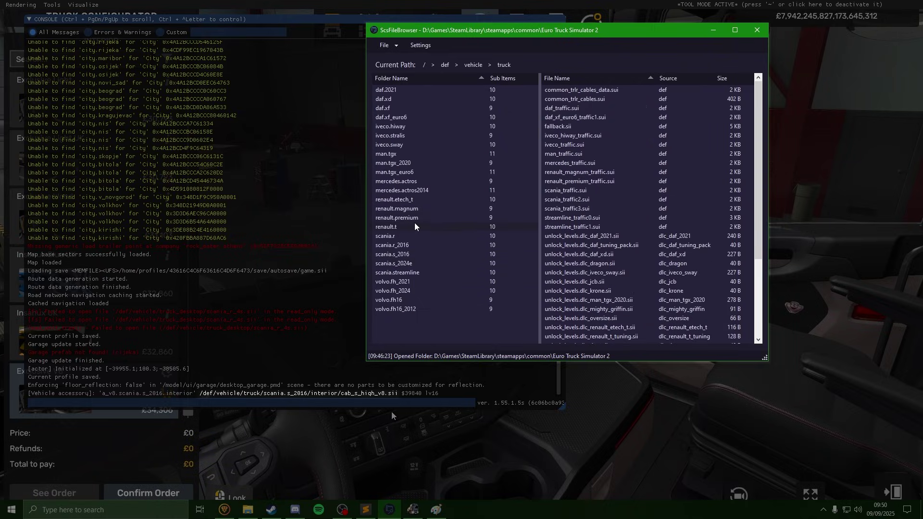
pyautogui.doubleClick(414, 254)
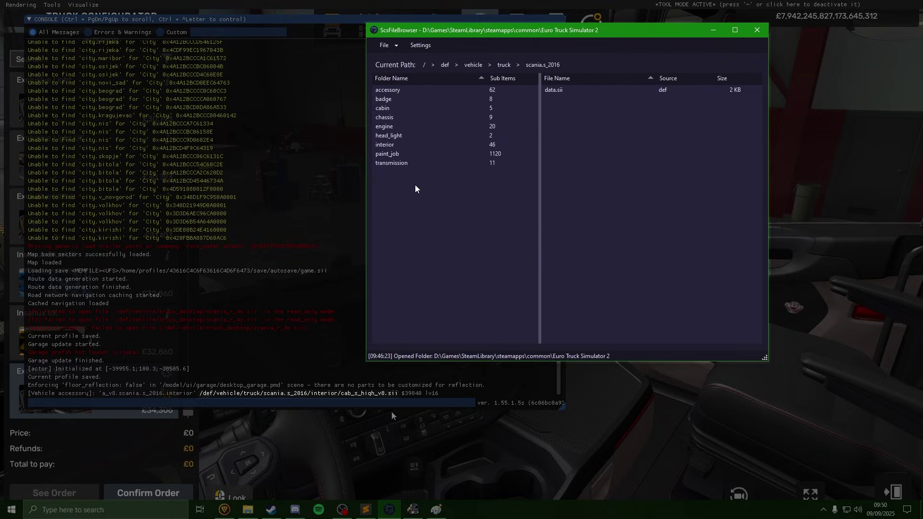
pyautogui.click(395, 146)
pyautogui.doubleClick(394, 146)
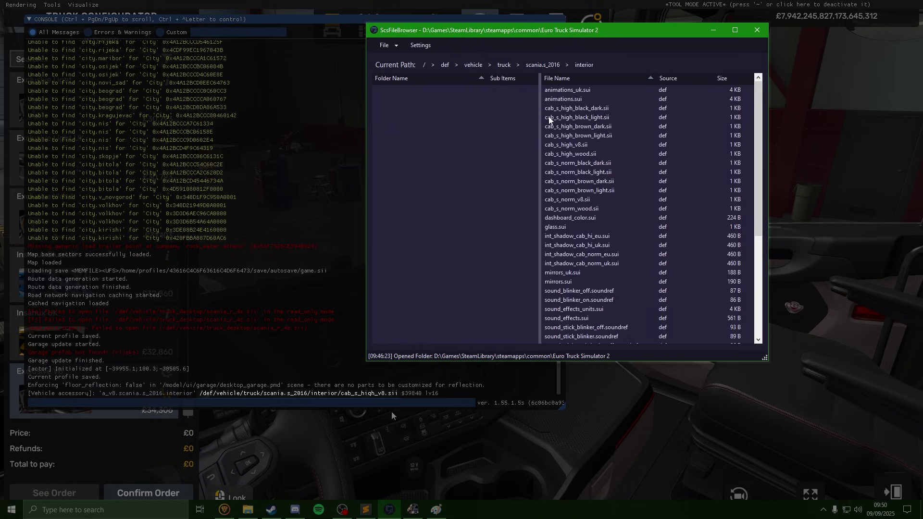
pyautogui.doubleClick(602, 146)
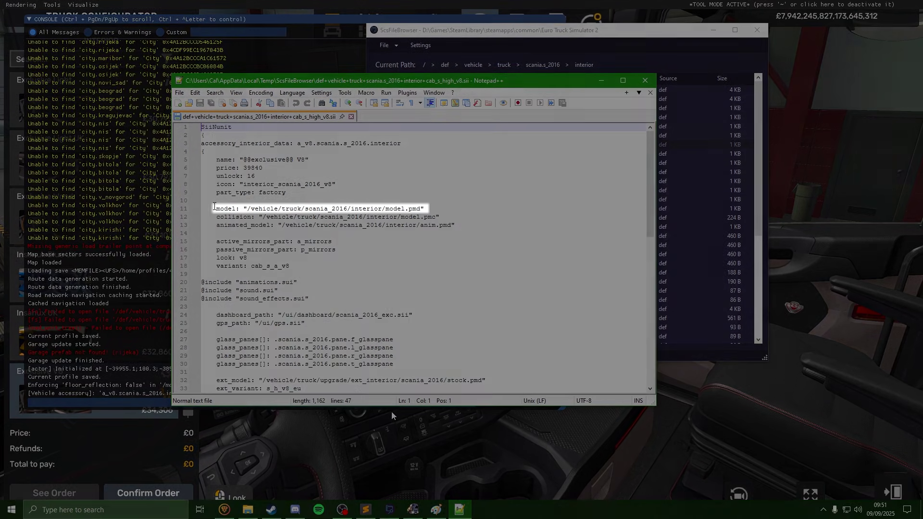
# Step: Select /vehicle/truck/scania_2016/interior/model.pmd on line 11, then launch Blender from search
pyautogui.moveTo(216, 209); pyautogui.dragTo(239, 208)
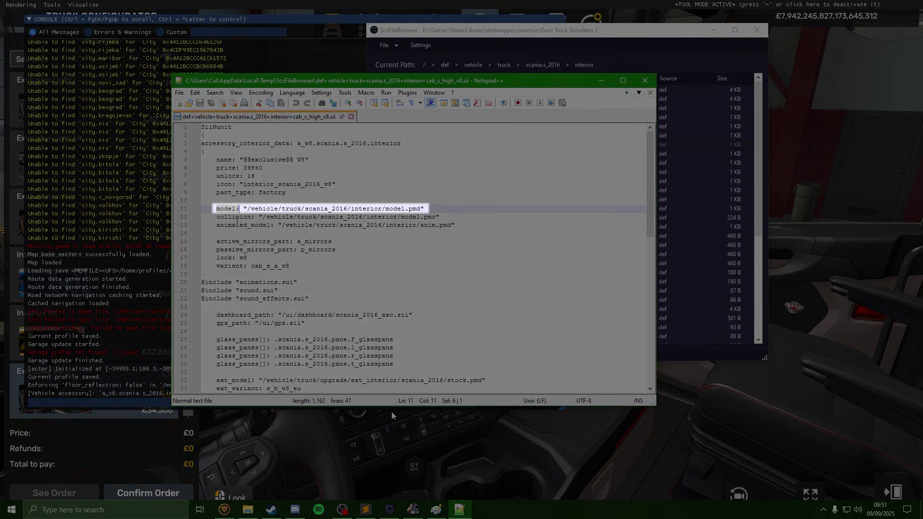
pyautogui.moveTo(424, 208); pyautogui.dragTo(250, 206)
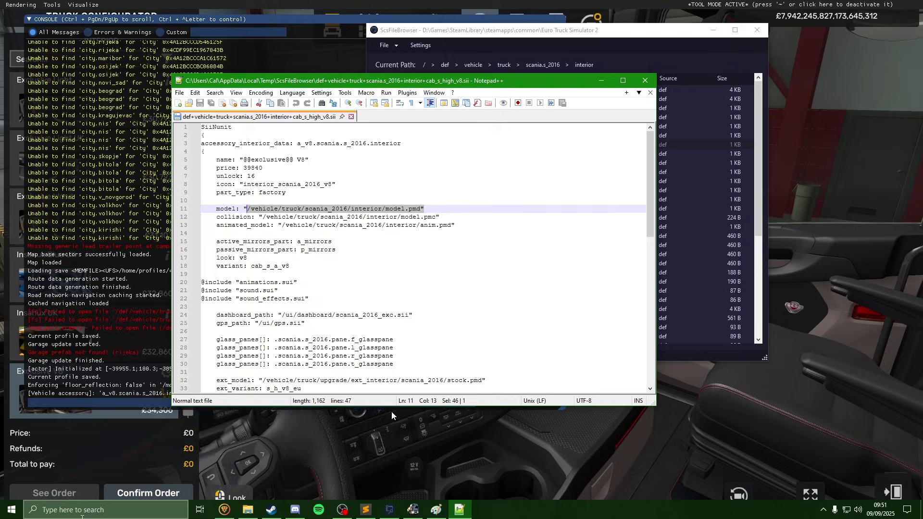
pyautogui.click(86, 510)
pyautogui.write('blender')
pyautogui.press('Return')
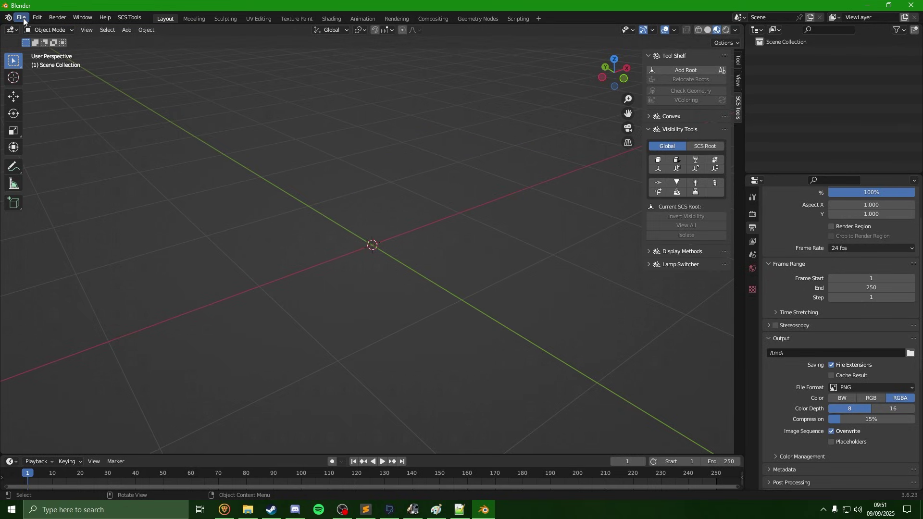
# Step: Open the SCS Models (ConverterPIX & BT) import browser at E:\Blender\ETS2\, then switch to File Explorer
pyautogui.click(22, 18)
pyautogui.moveTo(51, 147)
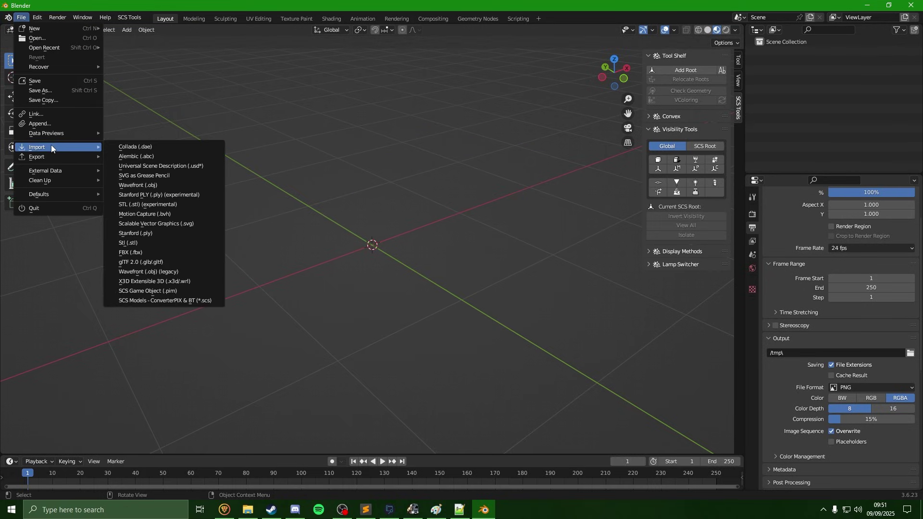
pyautogui.click(214, 302)
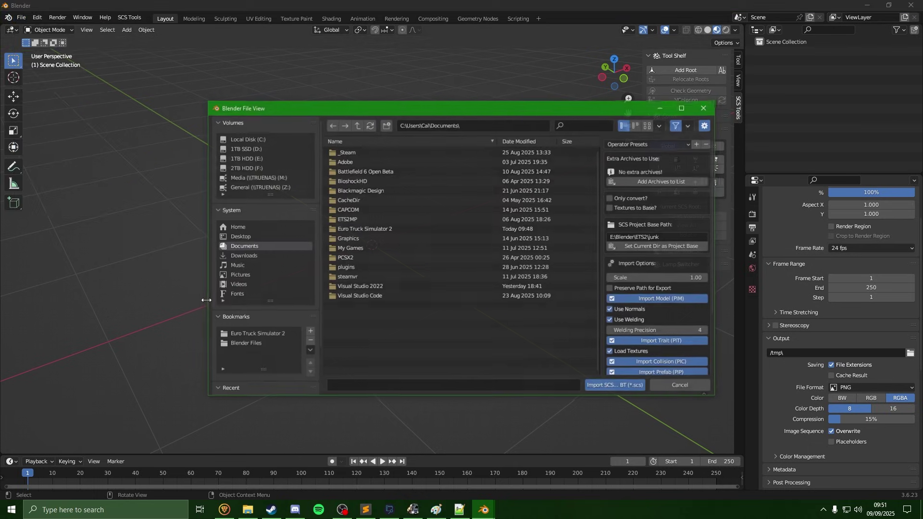
pyautogui.scroll(-3, 316, 310)
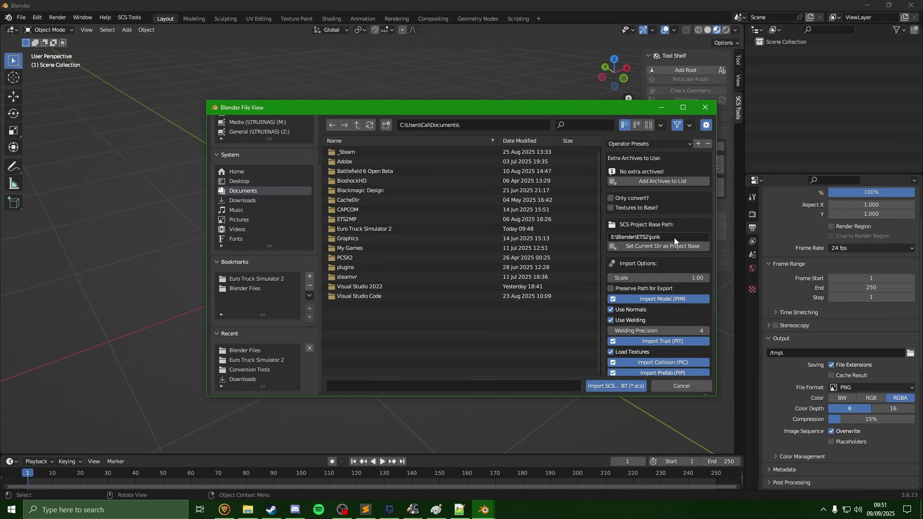
pyautogui.click(244, 289)
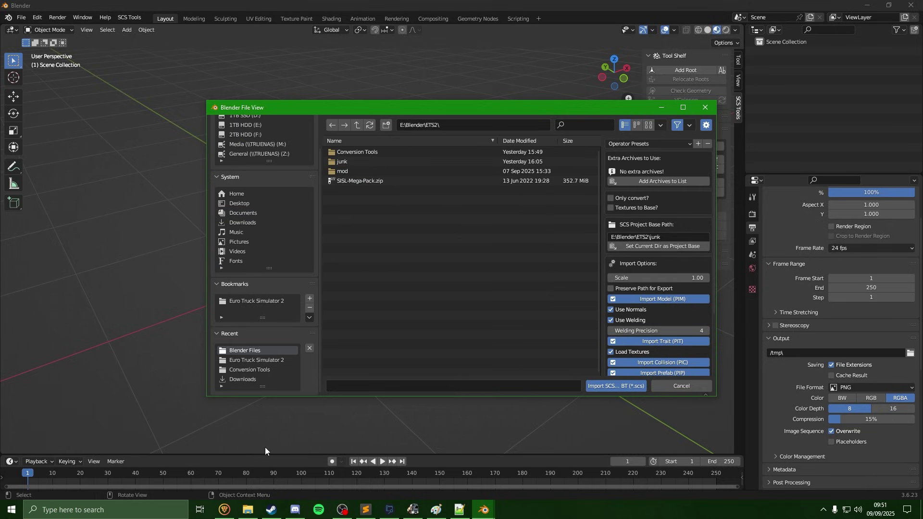
pyautogui.click(248, 510)
# Step: Navigate File Explorer to E:\Blender\ETS2, select its address path, and minimise Explorer
pyautogui.click(54, 261)
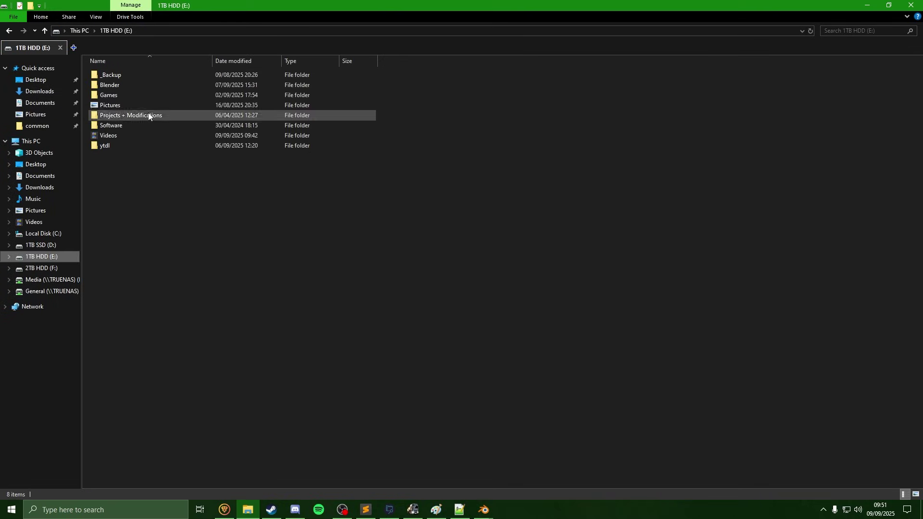
pyautogui.doubleClick(133, 85)
pyautogui.doubleClick(128, 75)
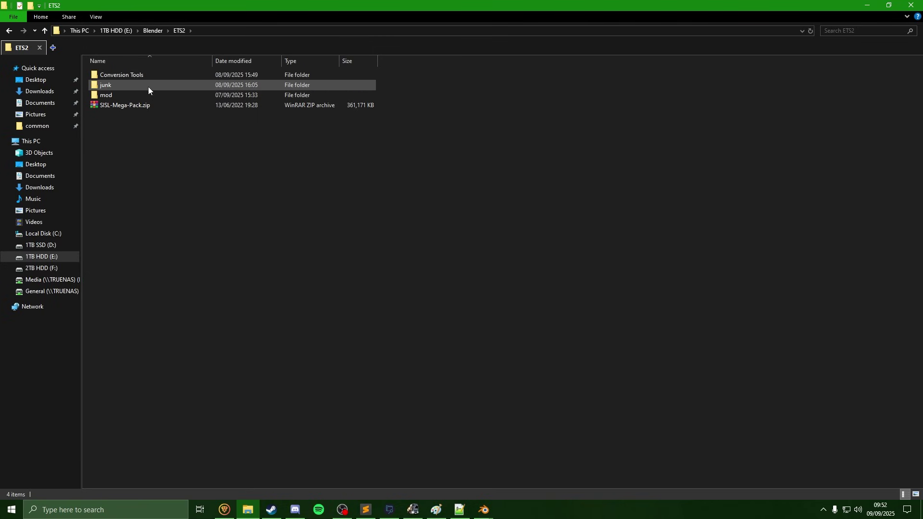
pyautogui.click(241, 34)
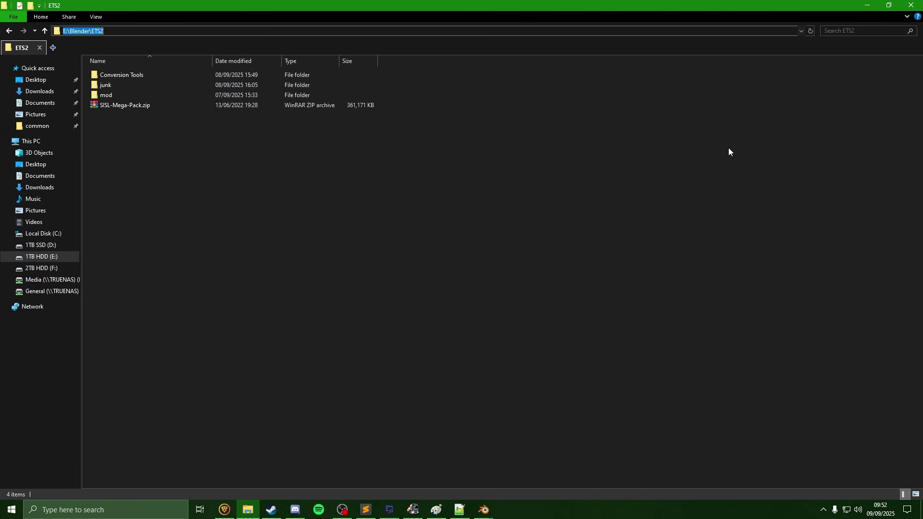
pyautogui.click(867, 4)
pyautogui.click(439, 126)
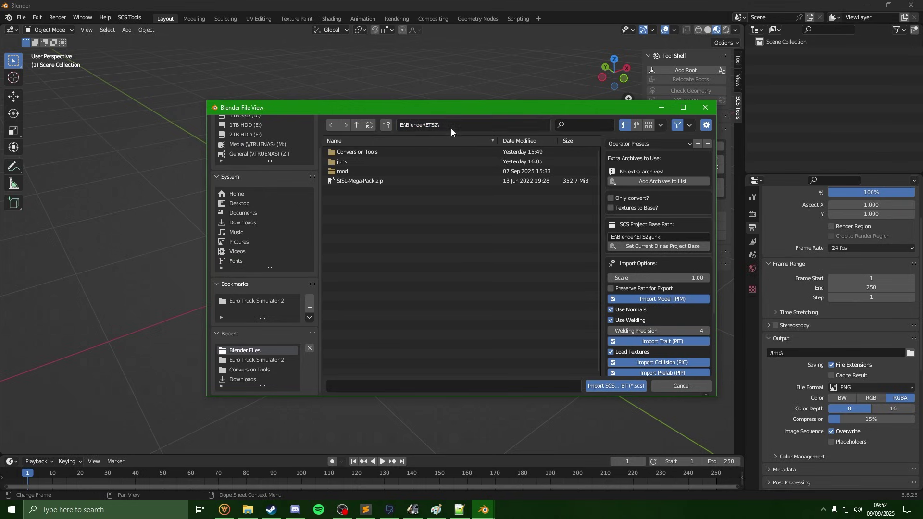
# Step: Bookmark the E:\Blender\ETS2\ folder under the name 'Blender Files'
pyautogui.click(466, 215)
pyautogui.click(310, 299)
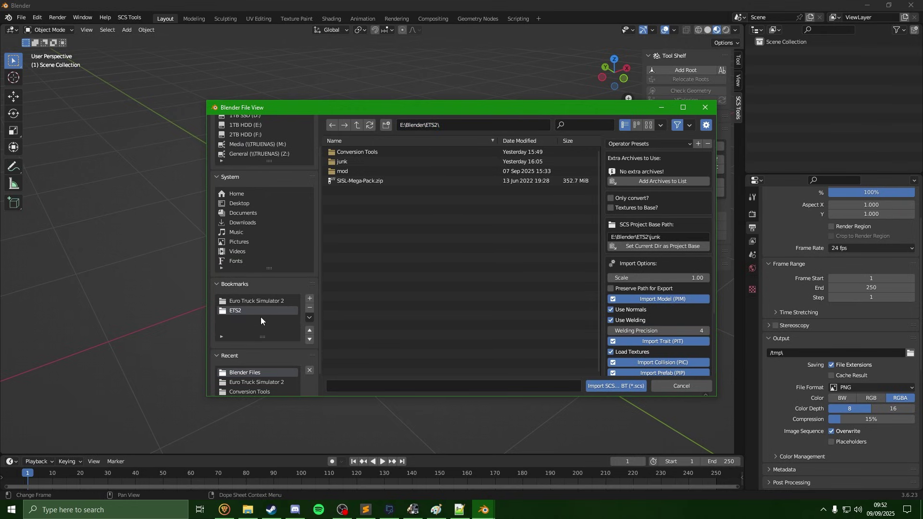
pyautogui.write('Blender Files')
pyautogui.press('Return')
# Step: Set the junk folder as SCS project base, then browse the Euro Truck Simulator 2 folder
pyautogui.doubleClick(361, 160)
pyautogui.click(659, 246)
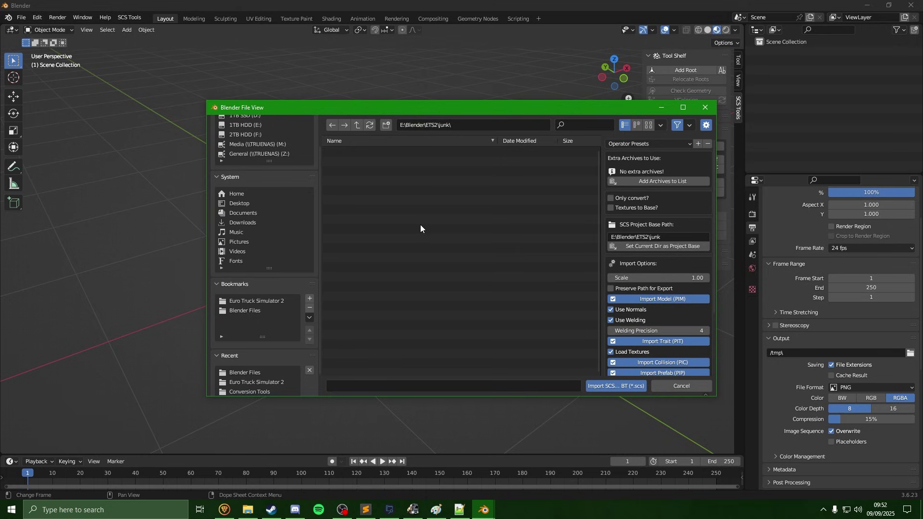
pyautogui.press('BackSpace')
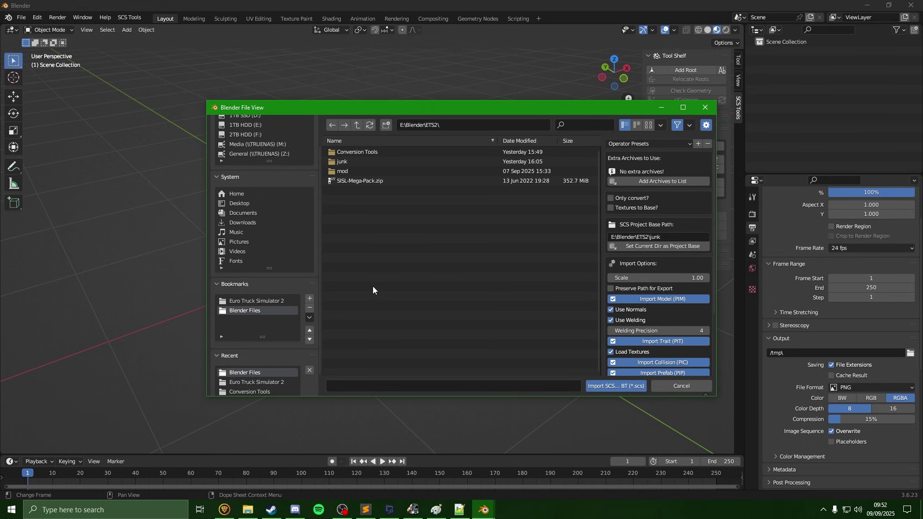
pyautogui.click(294, 300)
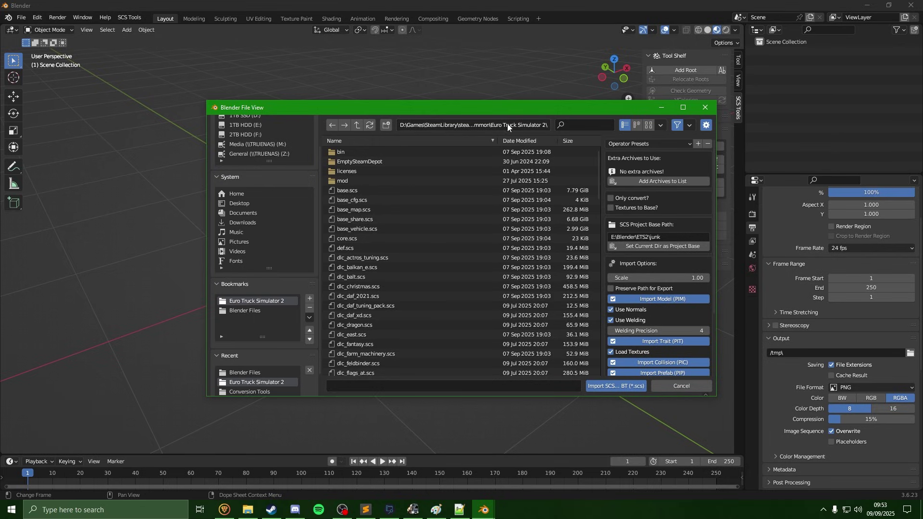
# Step: Load the Base import preset, adding base.scs, base_vehicle.scs and base_share.scs as extra archives
pyautogui.click(672, 143)
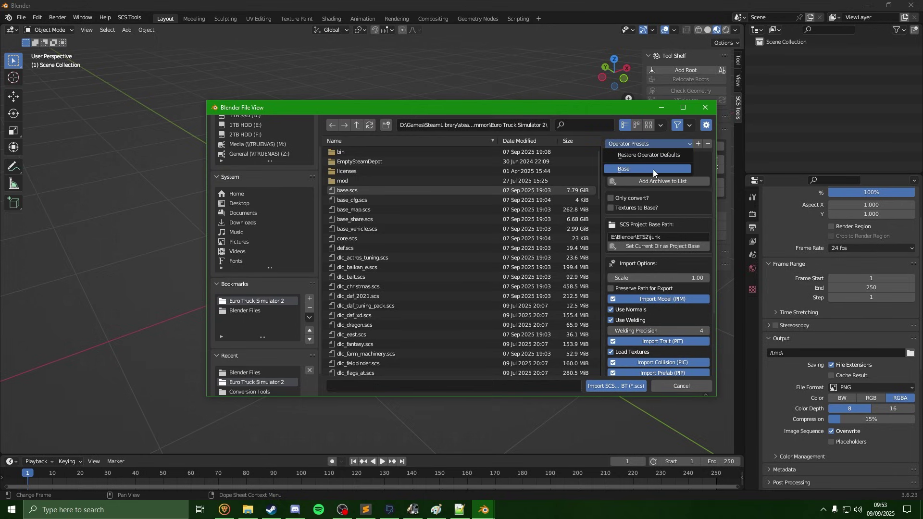
pyautogui.click(653, 169)
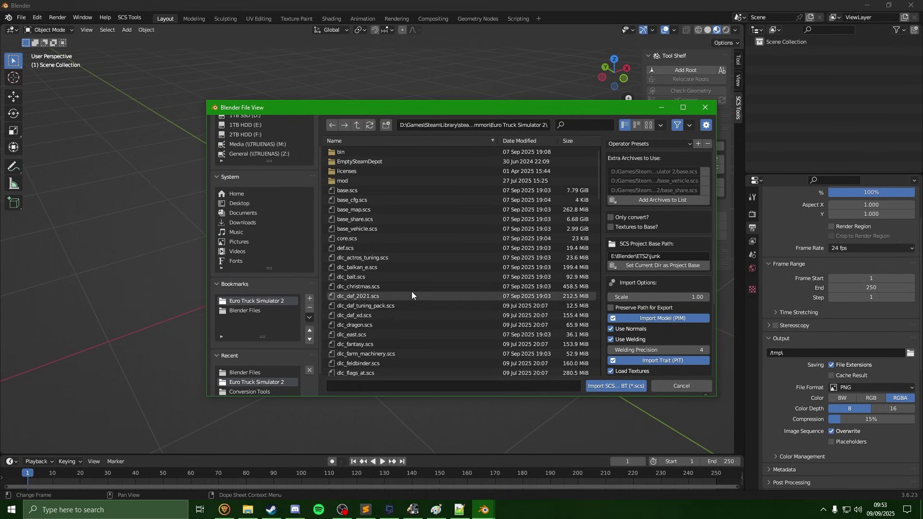
pyautogui.scroll(-4, 428, 323)
pyautogui.moveTo(598, 209); pyautogui.dragTo(599, 367)
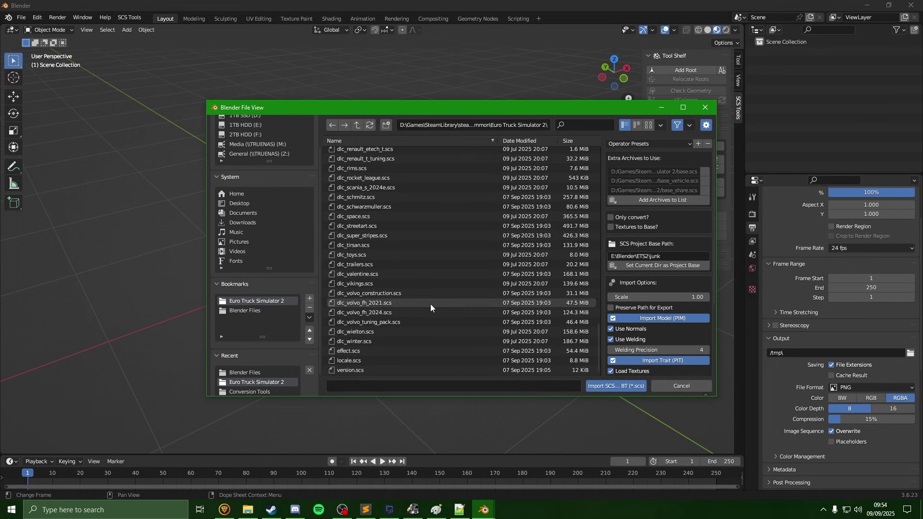
pyautogui.click(403, 304)
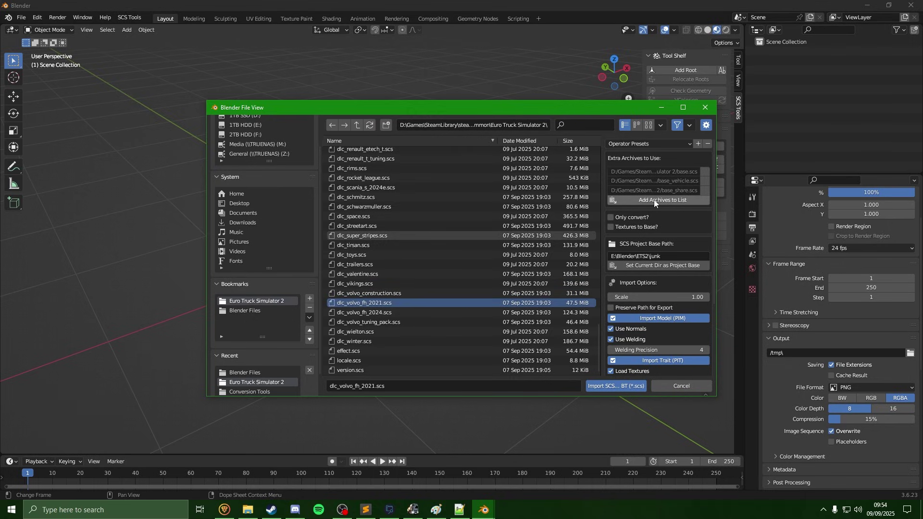
pyautogui.scroll(20, 592, 235)
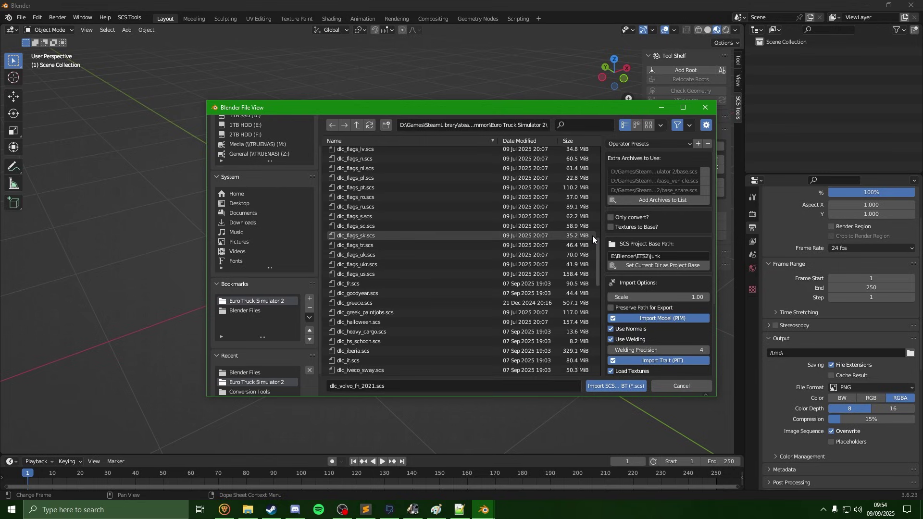
pyautogui.scroll(3, 592, 236)
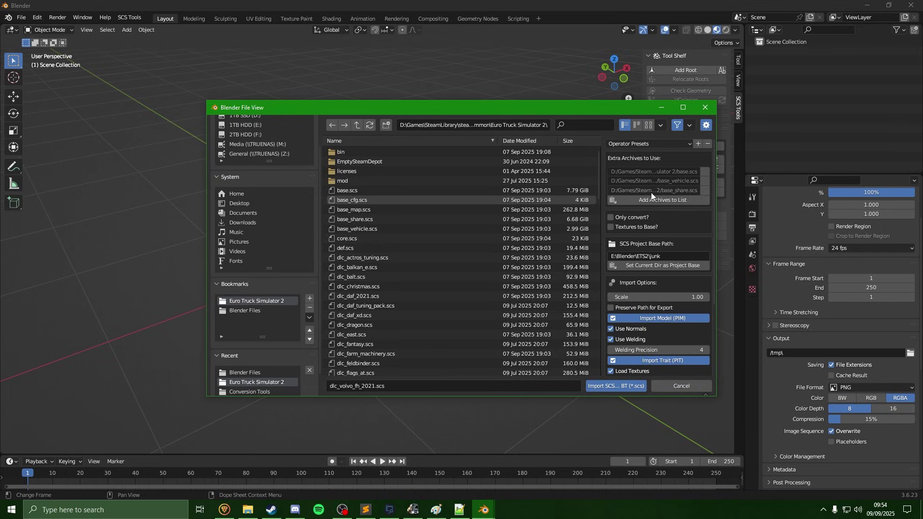
# Step: Open base.scs in Converter PIX Wrapper and move the Notepad++ model-path file to the right
pyautogui.doubleClick(366, 192)
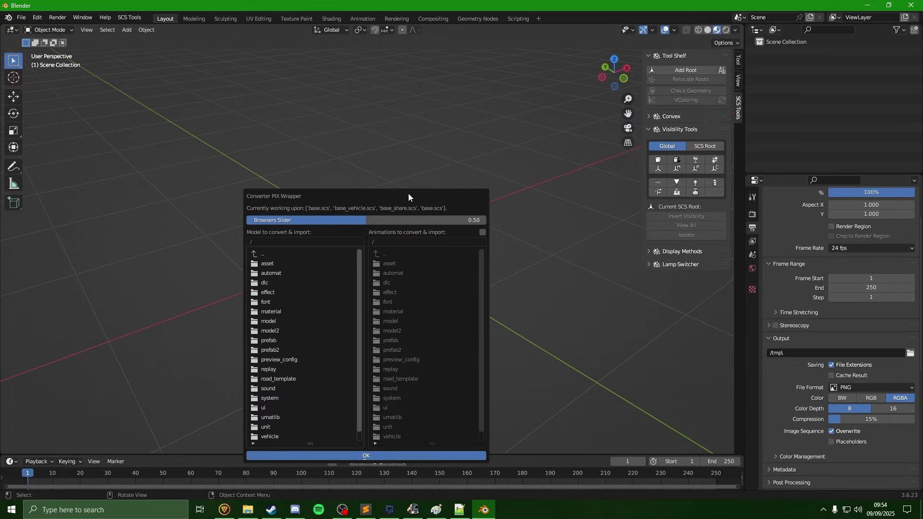
pyautogui.moveTo(408, 193); pyautogui.dragTo(391, 154)
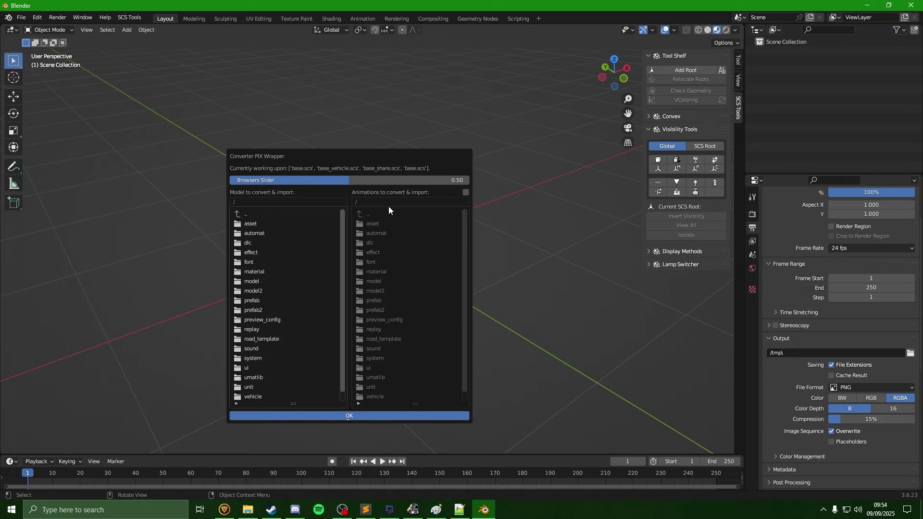
pyautogui.click(460, 509)
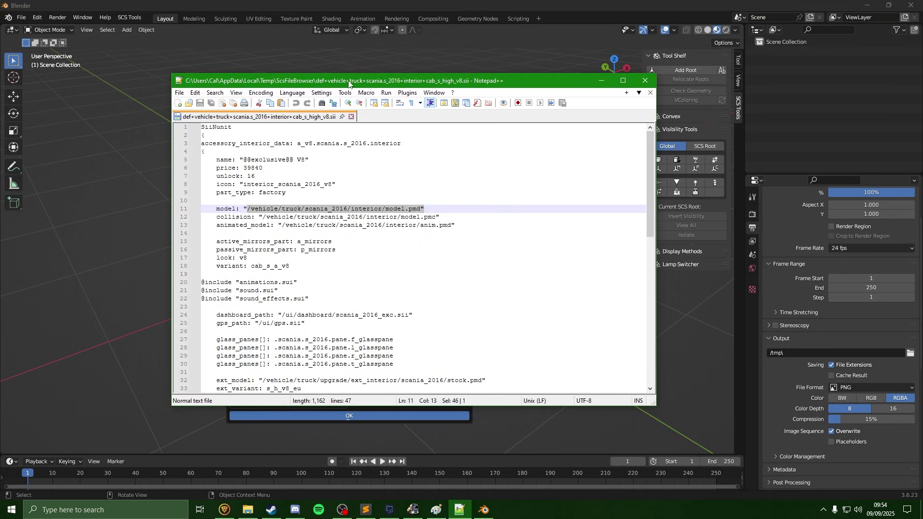
pyautogui.moveTo(349, 84); pyautogui.dragTo(639, 29)
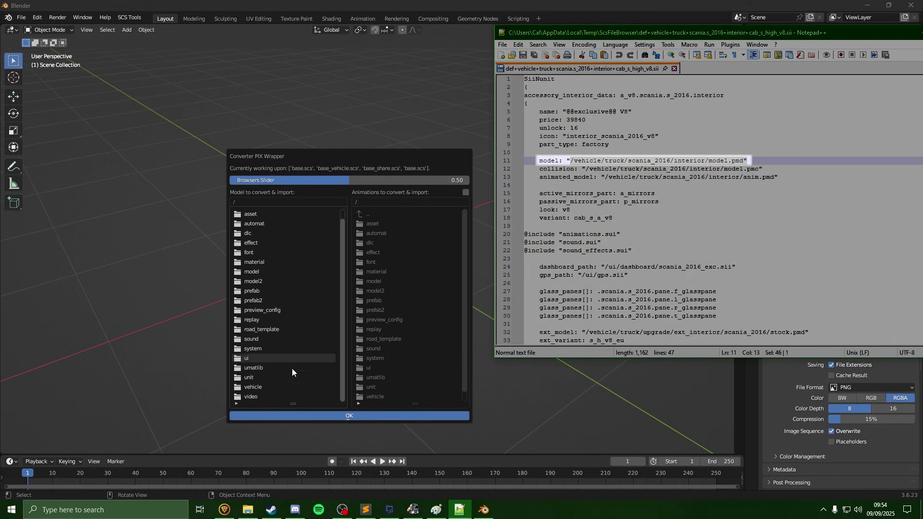
# Step: Browse to vehicle/truck/scania_2016/interior and select model.pmg
pyautogui.scroll(-1, 263, 388)
pyautogui.doubleClick(264, 388)
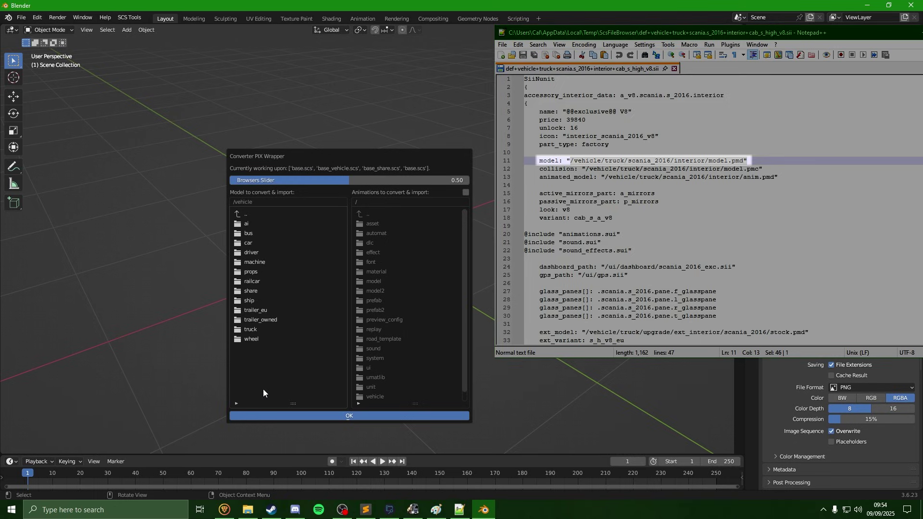
pyautogui.doubleClick(259, 329)
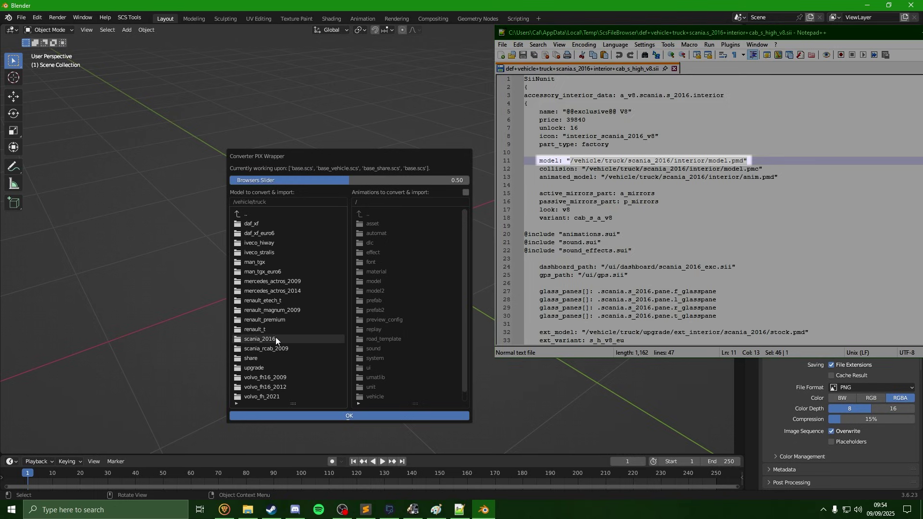
pyautogui.doubleClick(272, 338)
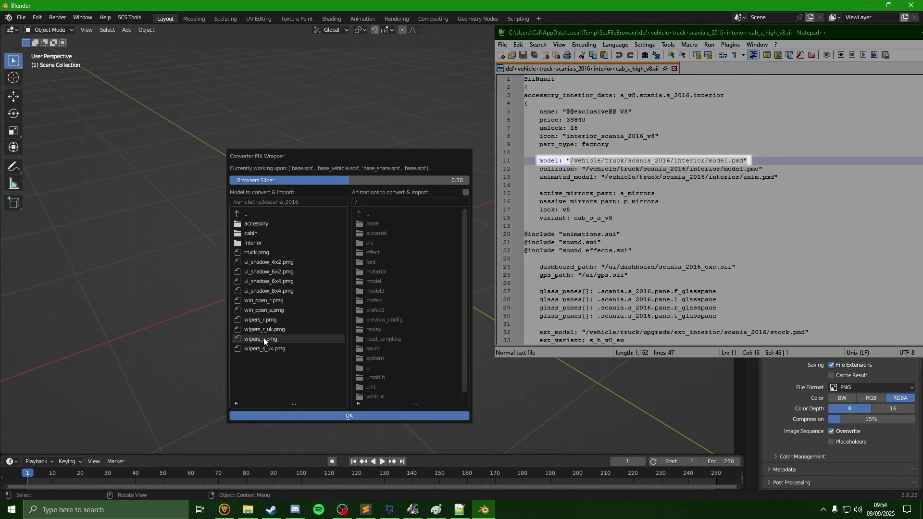
pyautogui.doubleClick(246, 243)
pyautogui.click(241, 247)
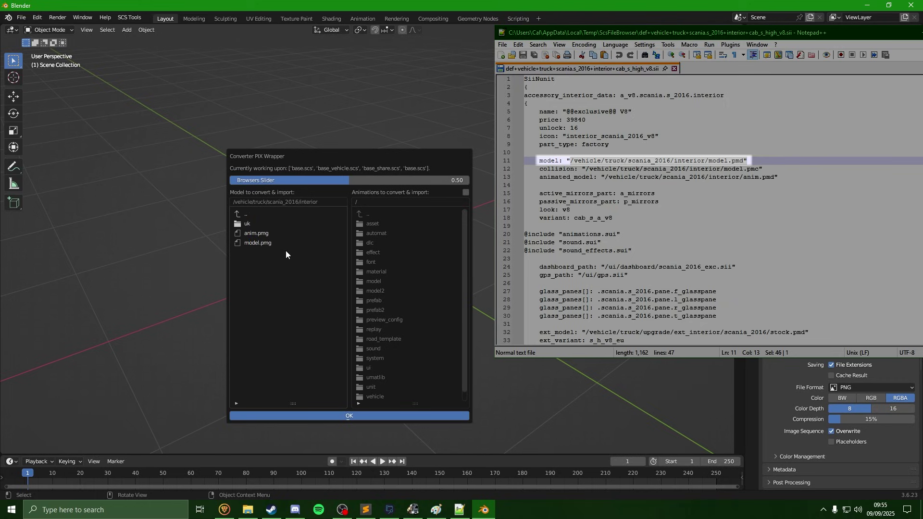
# Step: Check the model path in Notepad++, then confirm model.pmg in the converter
pyautogui.hotkey('alt', 'Tab')
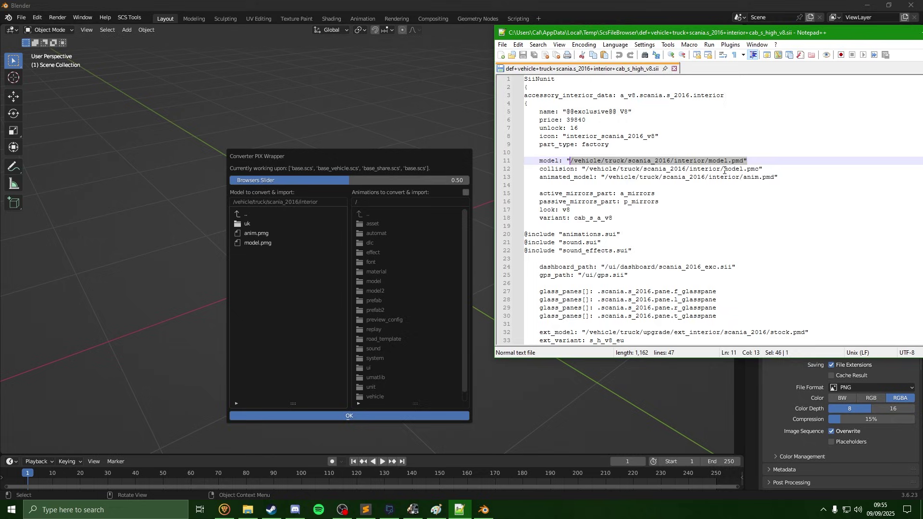
pyautogui.press('Right')
pyautogui.press('Left')
pyautogui.press('Left')
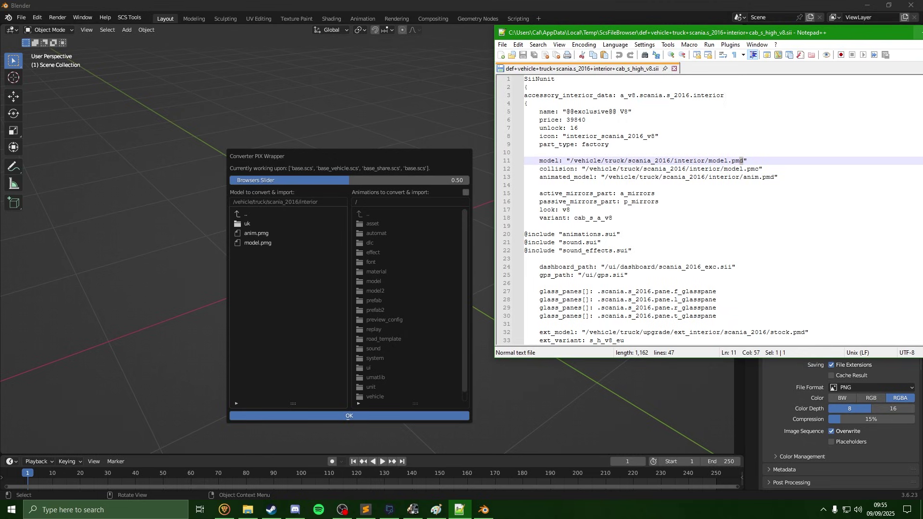
pyautogui.hotkey('alt', 'Tab')
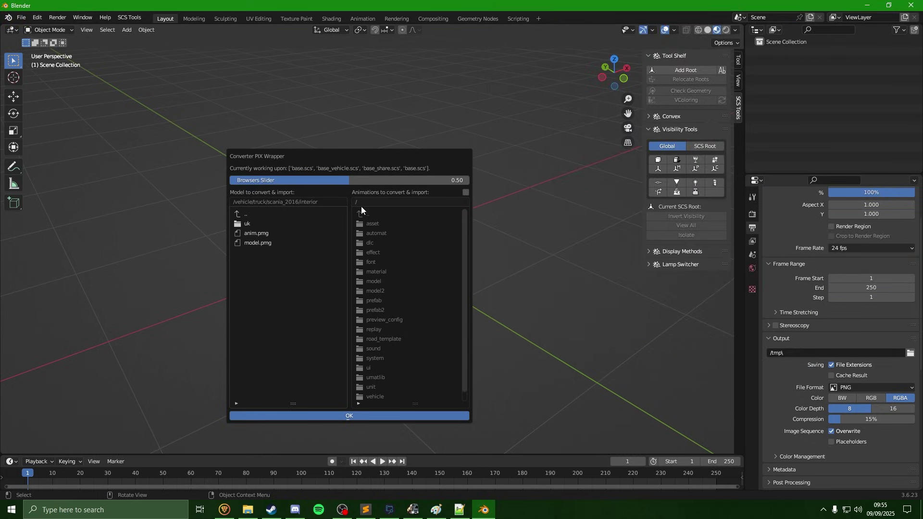
pyautogui.click(255, 244)
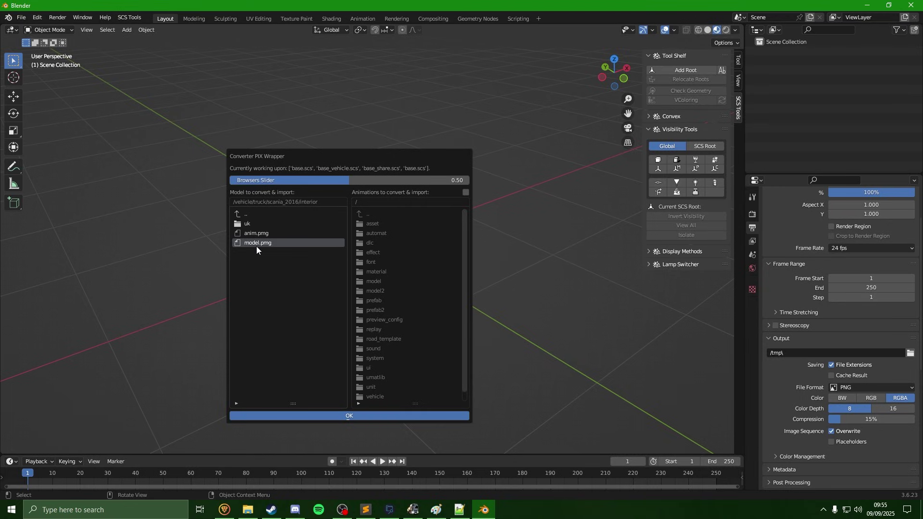
# Step: Import the Scania 2016 interior model, then zoom and orbit around its dashboard and seats
pyautogui.click(399, 416)
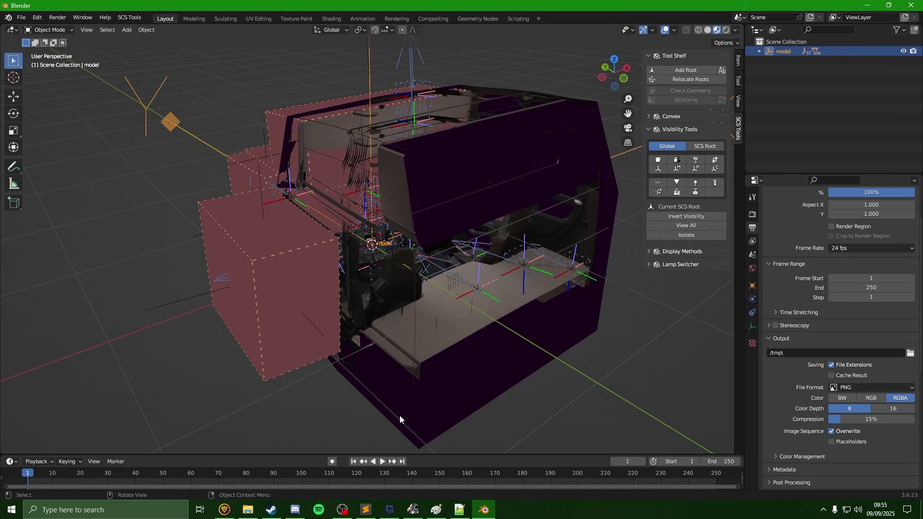
pyautogui.scroll(8, 372, 296)
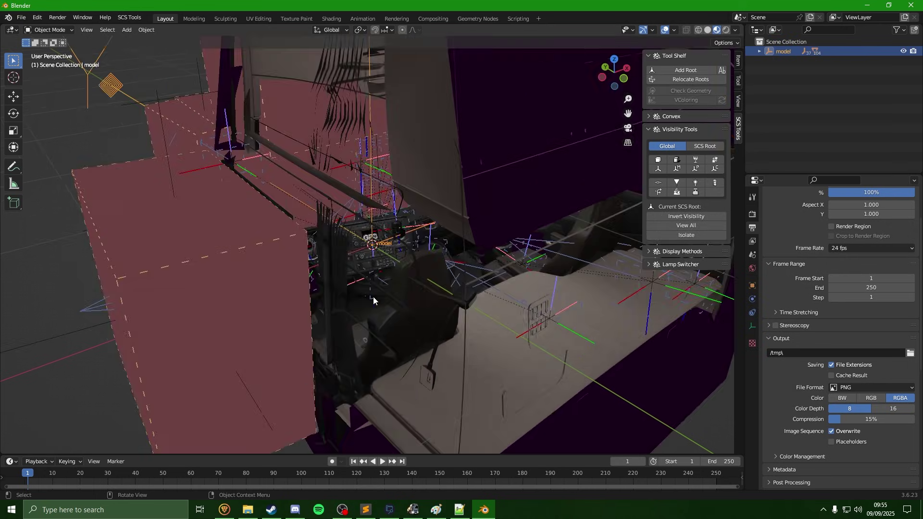
pyautogui.moveTo(413, 285); pyautogui.dragTo(475, 269, button='middle')
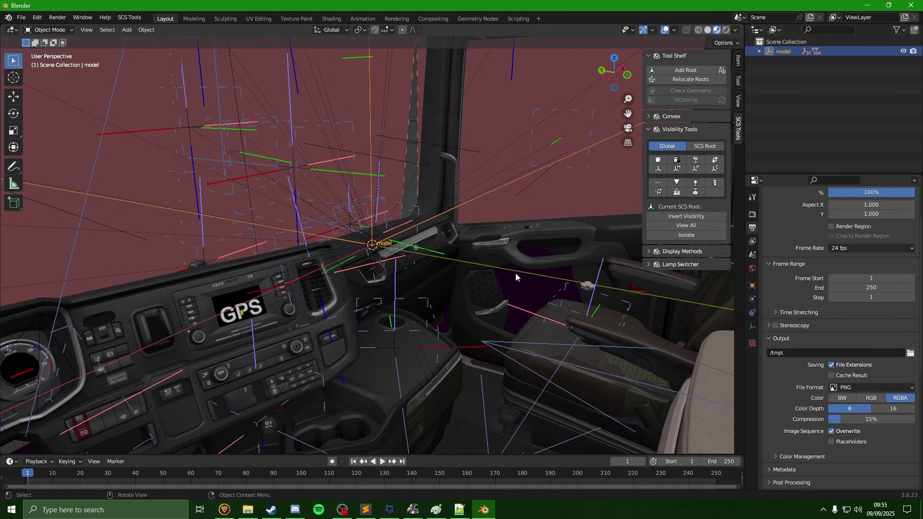
# Step: List the windshield accessories and read the Jewel set's set1.dlc_toys.sii in the game console
pyautogui.hotkey('alt', 'Tab')
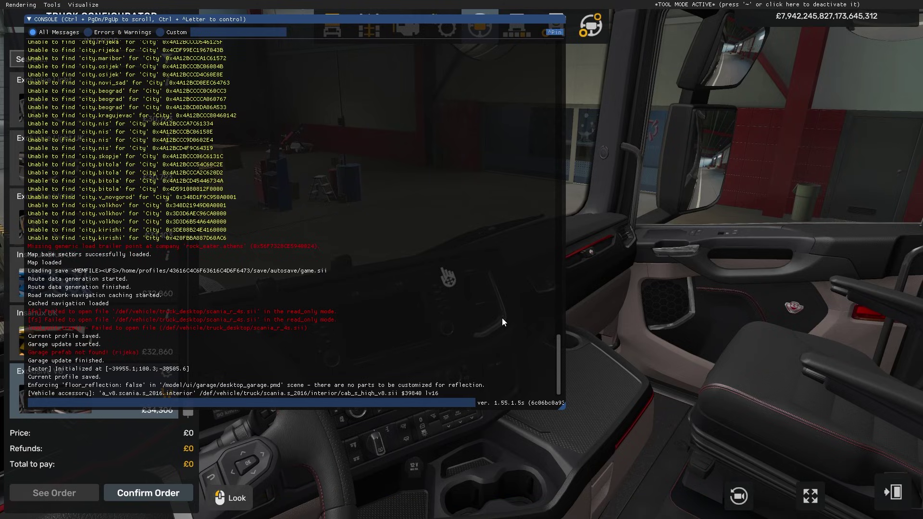
pyautogui.press('`')
pyautogui.click(590, 25)
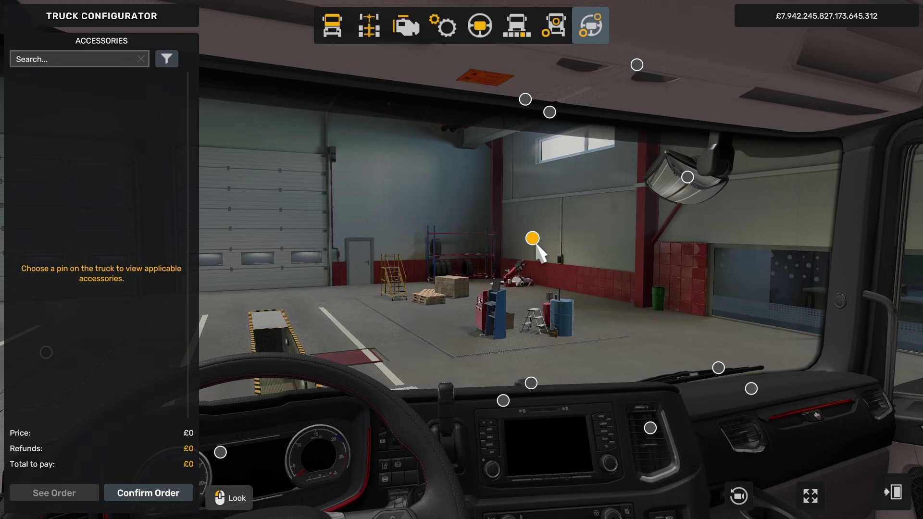
pyautogui.click(531, 238)
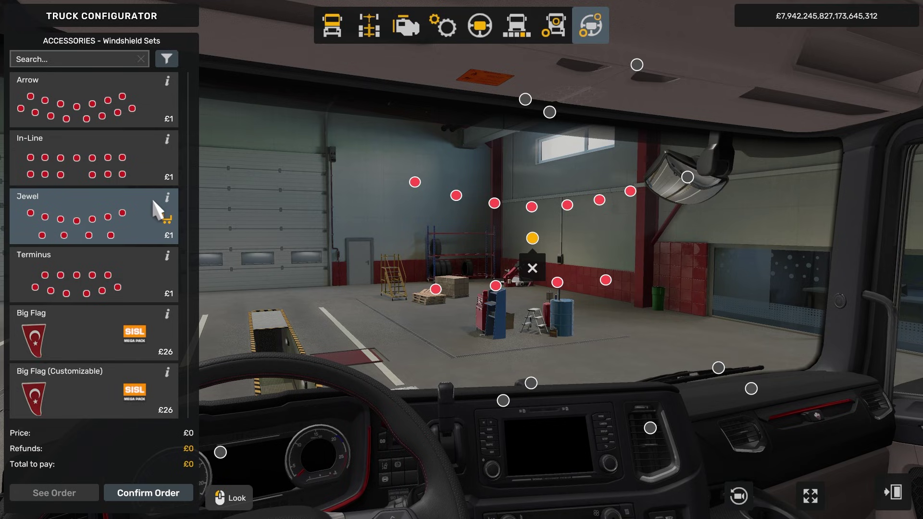
pyautogui.press('`')
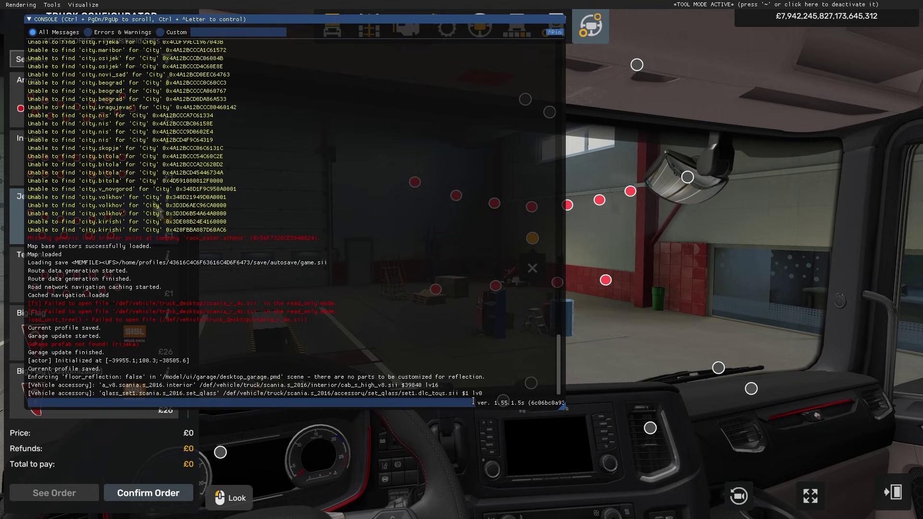
pyautogui.hotkey('alt', 'Tab')
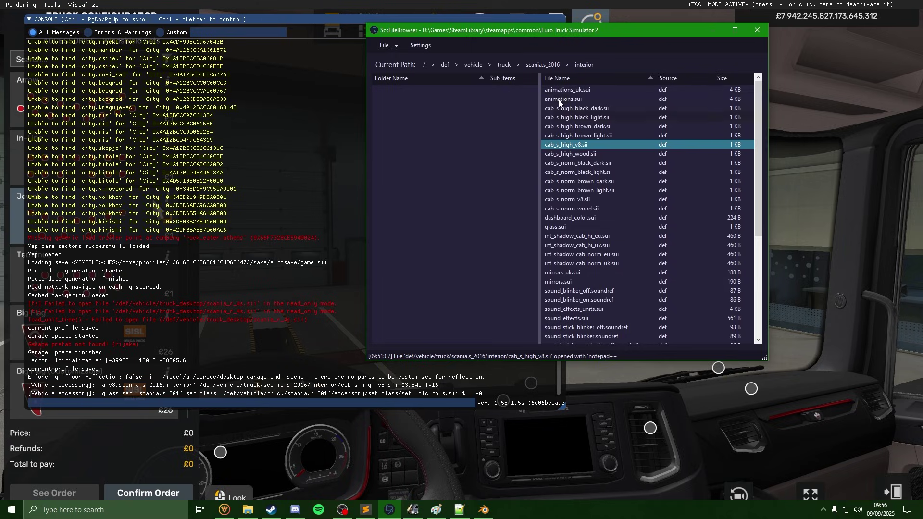
# Step: Browse scania.s_2016 > accessory > set_glass and open set1.dlc_toys.sii in Notepad++
pyautogui.click(552, 70)
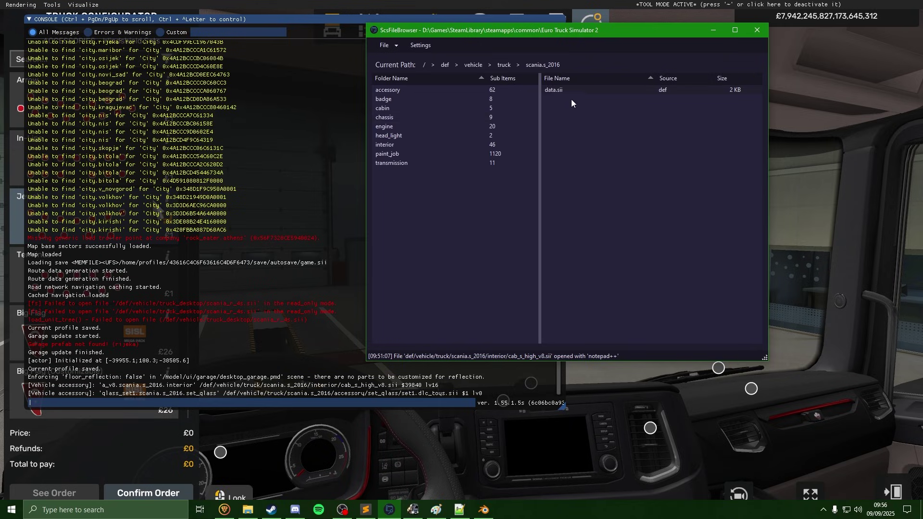
pyautogui.doubleClick(393, 91)
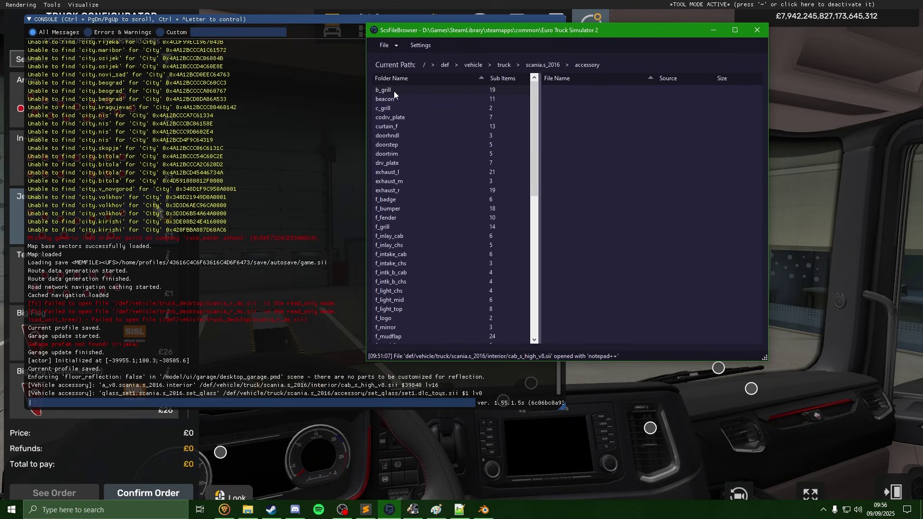
pyautogui.scroll(-10, 403, 289)
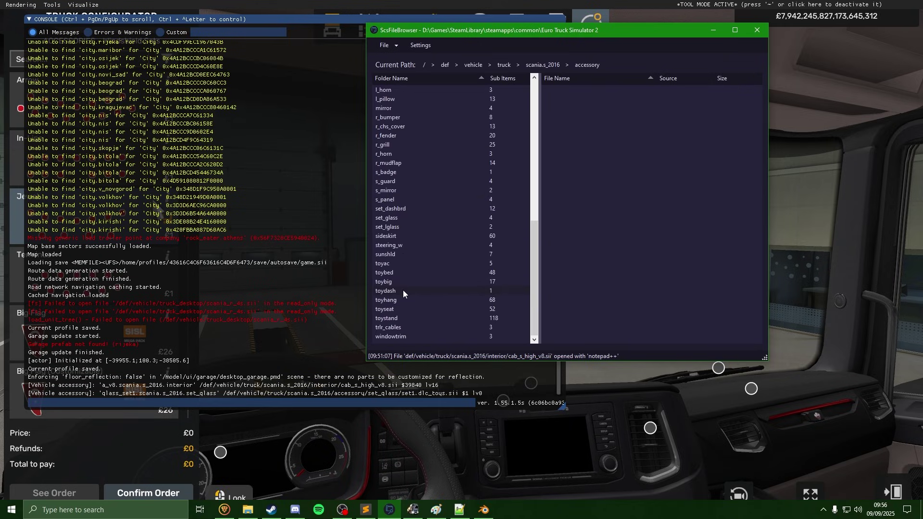
pyautogui.doubleClick(407, 218)
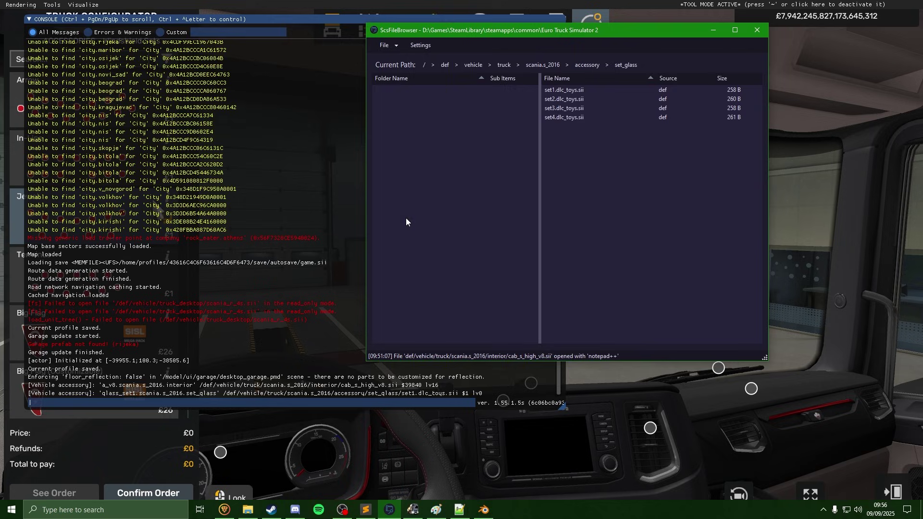
pyautogui.doubleClick(570, 90)
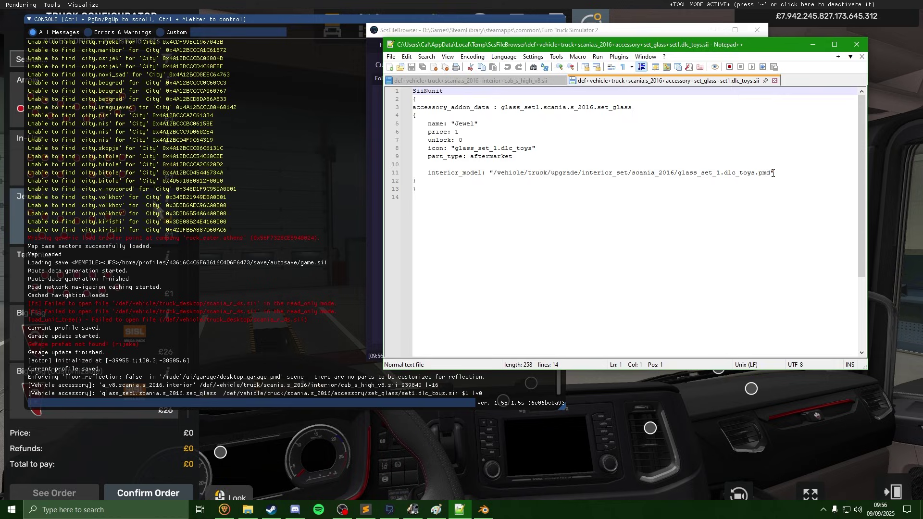
# Step: Highlight the glass_set_1.dlc_toys.pmd interior model path on line 11, then move the note window aside
pyautogui.moveTo(771, 173); pyautogui.dragTo(494, 173)
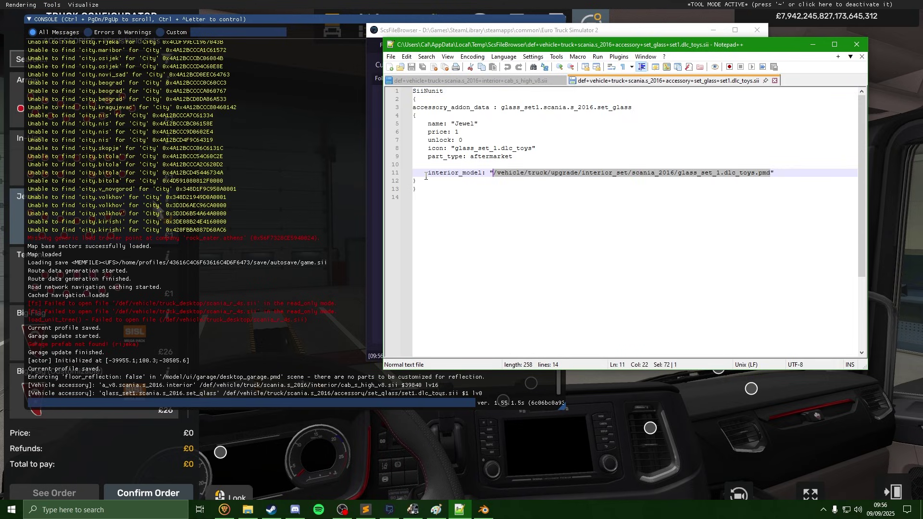
pyautogui.click(755, 196)
pyautogui.moveTo(628, 44); pyautogui.dragTo(682, 29)
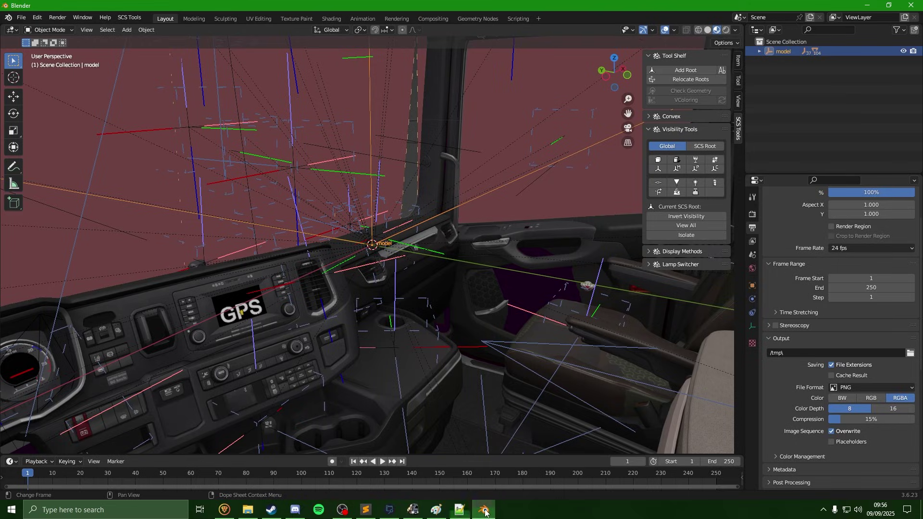
# Step: Return to Blender, orbit the view toward the dashboard, then bring ScsFileBrowser forward again
pyautogui.click(483, 510)
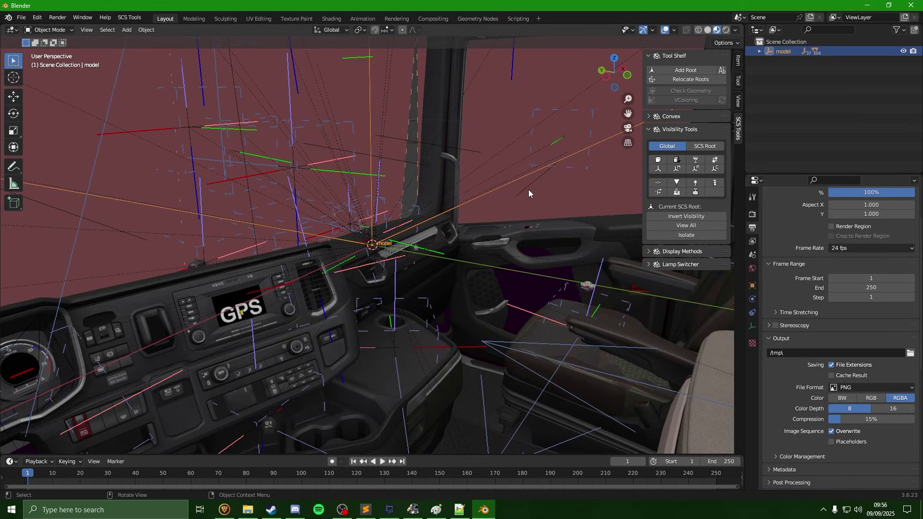
pyautogui.moveTo(515, 166); pyautogui.dragTo(622, 350, button='middle')
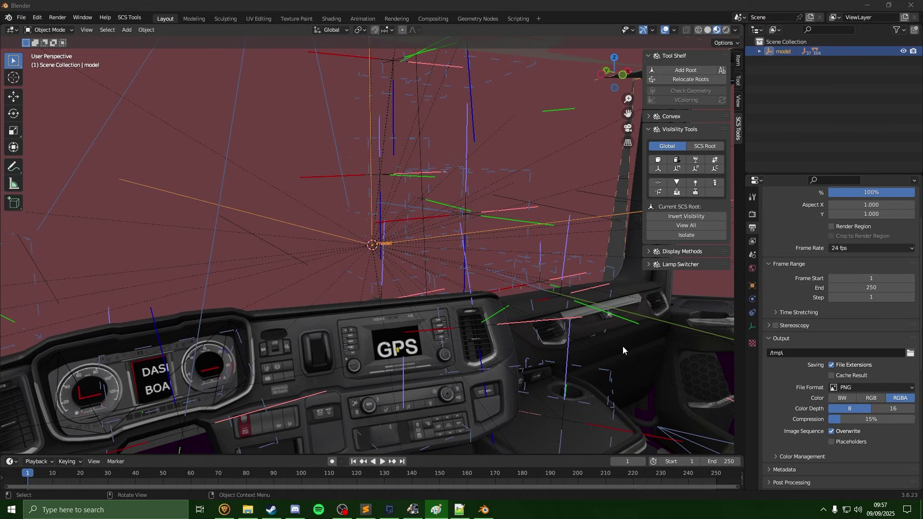
pyautogui.click(389, 509)
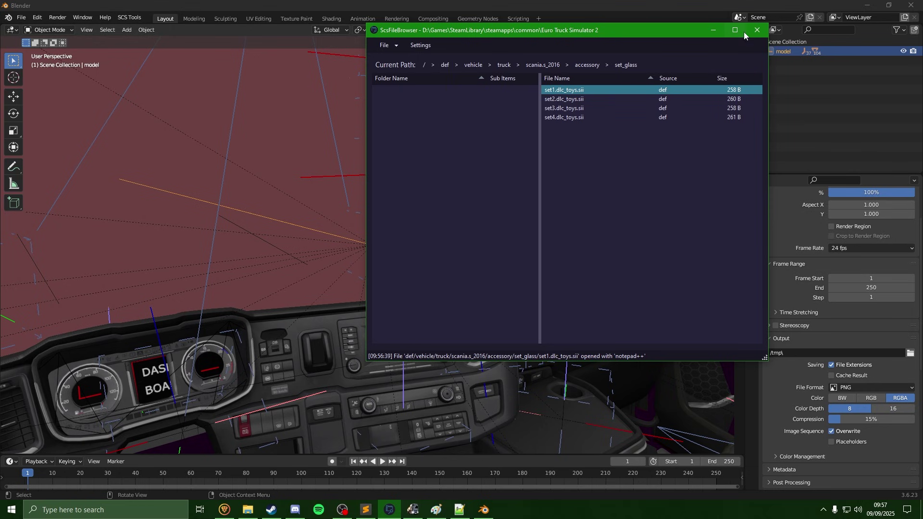
# Step: Find set_glass in the Outliner and snap the 3D cursor to it with Shift+S Cursor to Selected
pyautogui.click(856, 52)
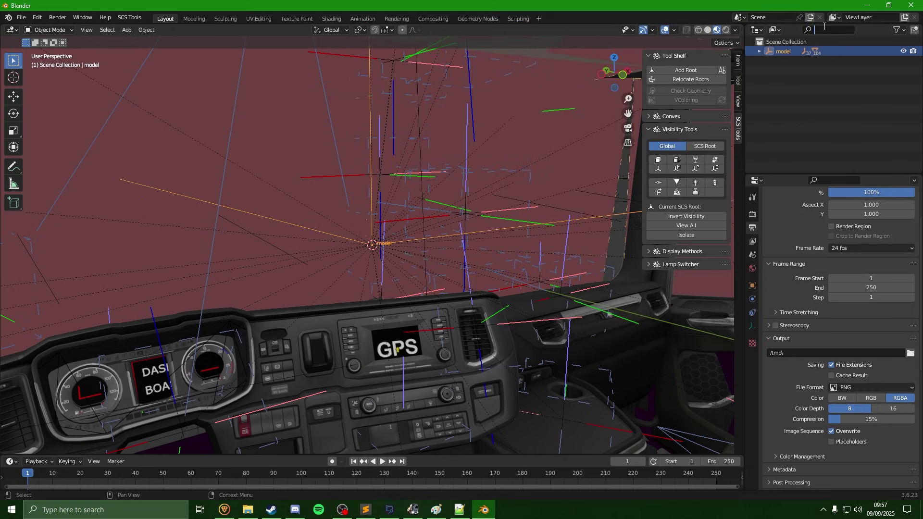
pyautogui.write('set_')
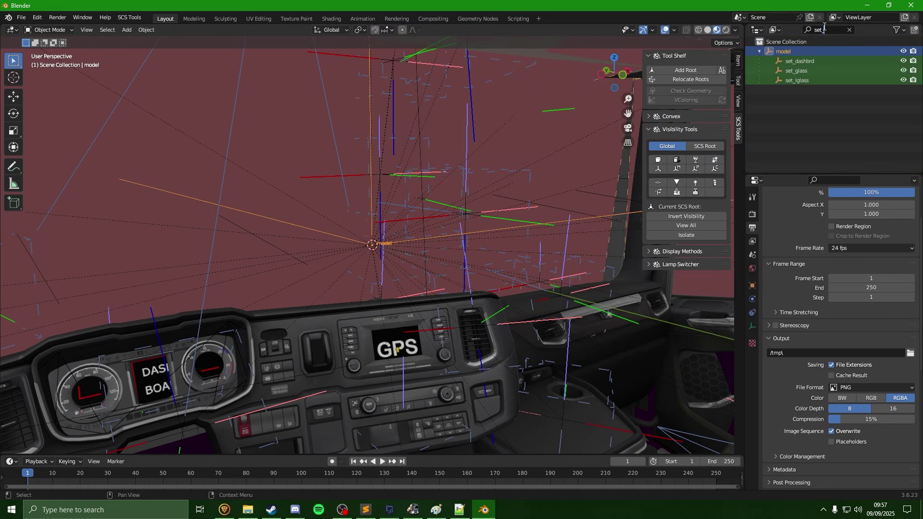
pyautogui.write('glass')
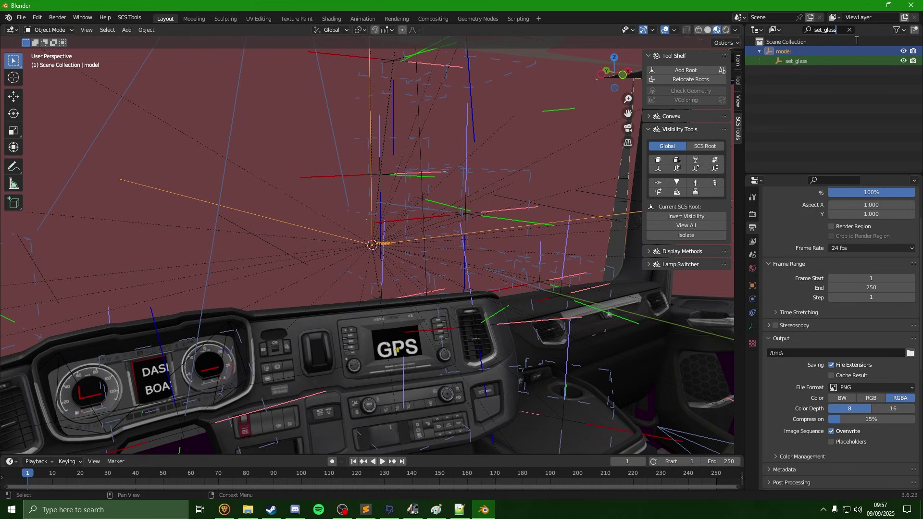
pyautogui.click(798, 61)
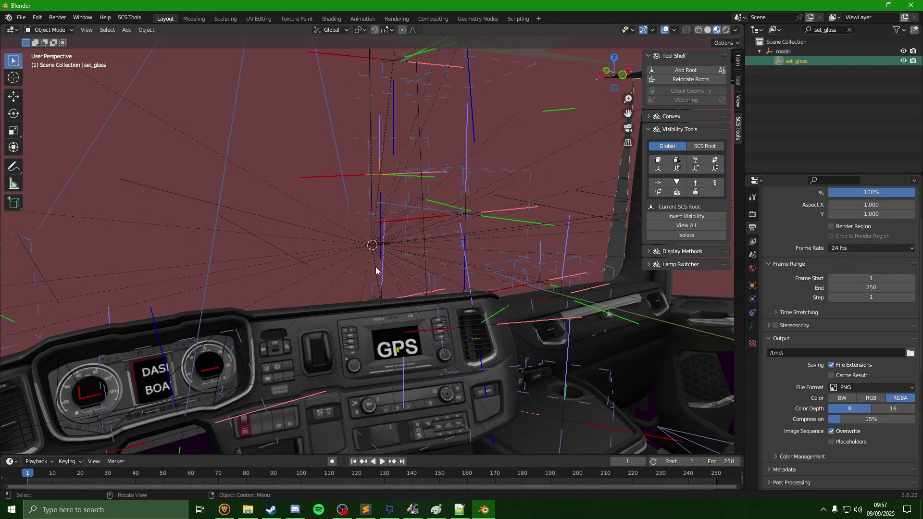
pyautogui.hotkey('shift', 's')
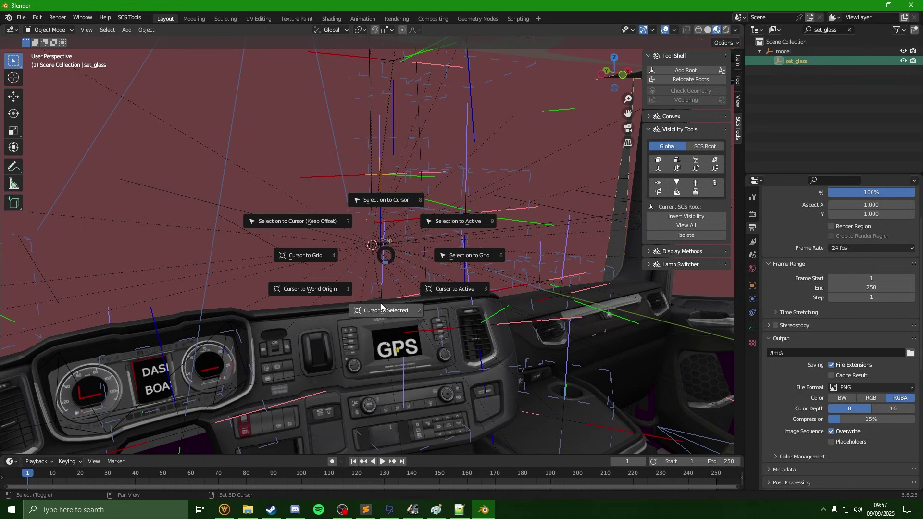
pyautogui.click(381, 304)
pyautogui.hotkey('shift', 's')
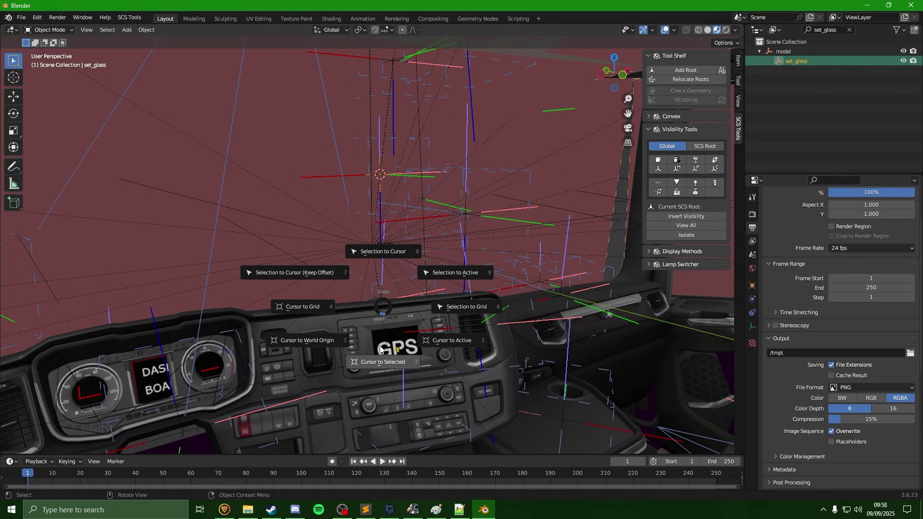
pyautogui.click(397, 364)
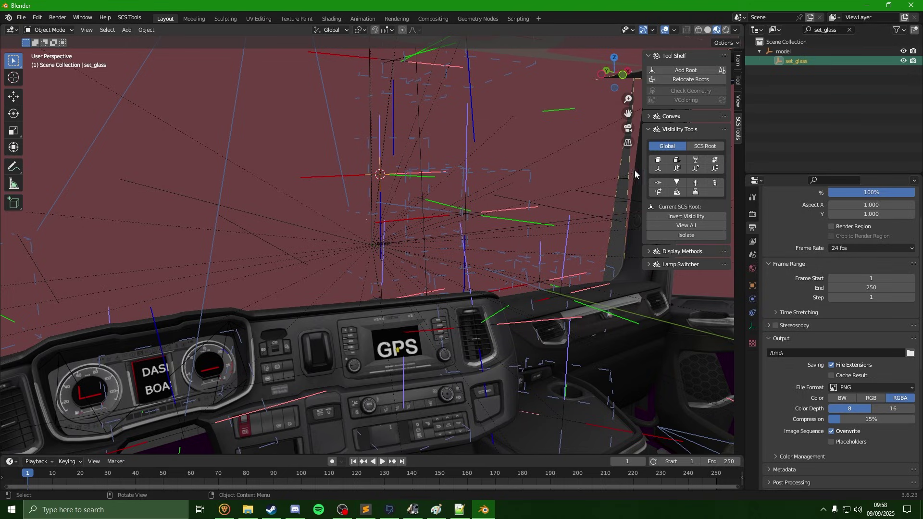
# Step: Hide the helper objects, show the model collection again, and fly the view toward the set_glass locator
pyautogui.click(661, 160)
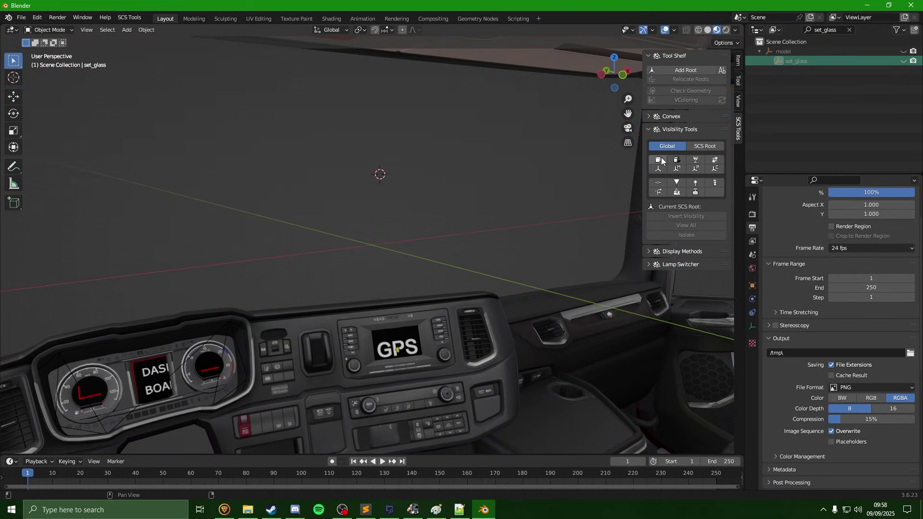
pyautogui.click(902, 52)
pyautogui.click(903, 52)
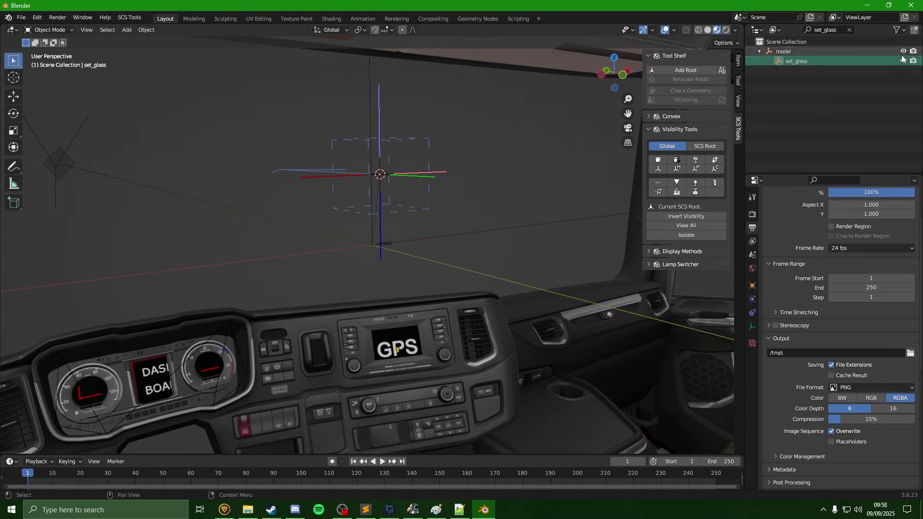
pyautogui.hotkey('shift', '`')
pyautogui.press('w')
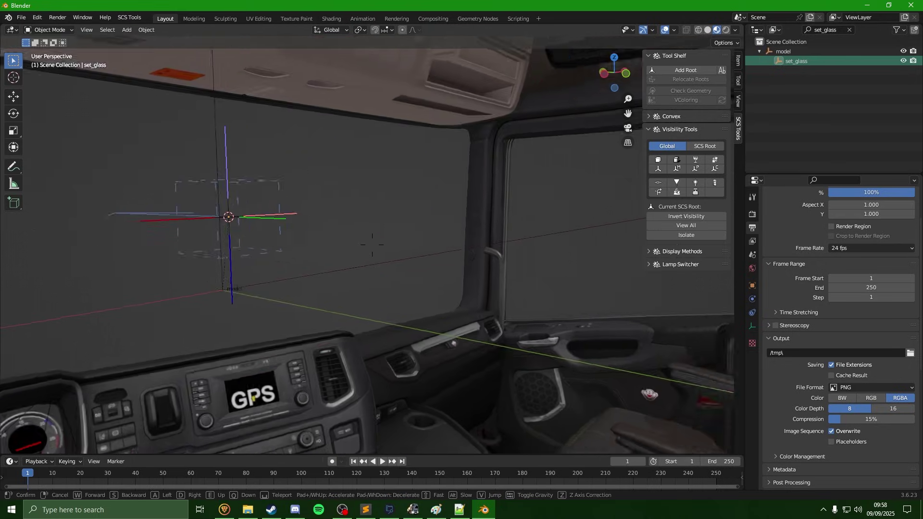
pyautogui.press('Escape')
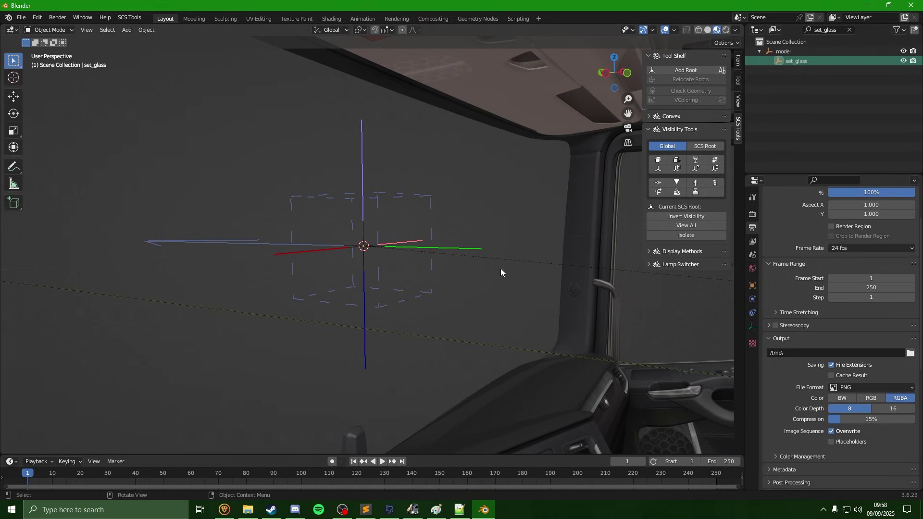
# Step: Check the running truck game, then return and bring up set1.dlc_toys.sii in Notepad++
pyautogui.click(413, 508)
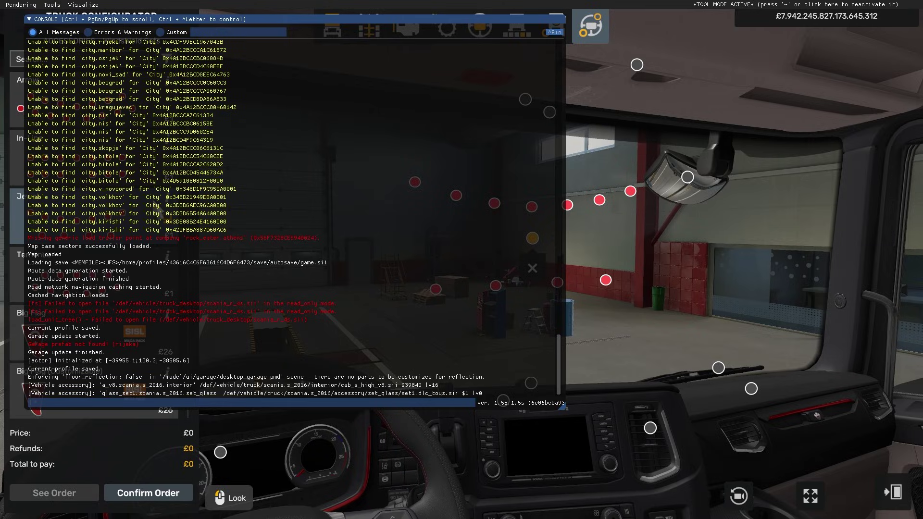
pyautogui.press('`')
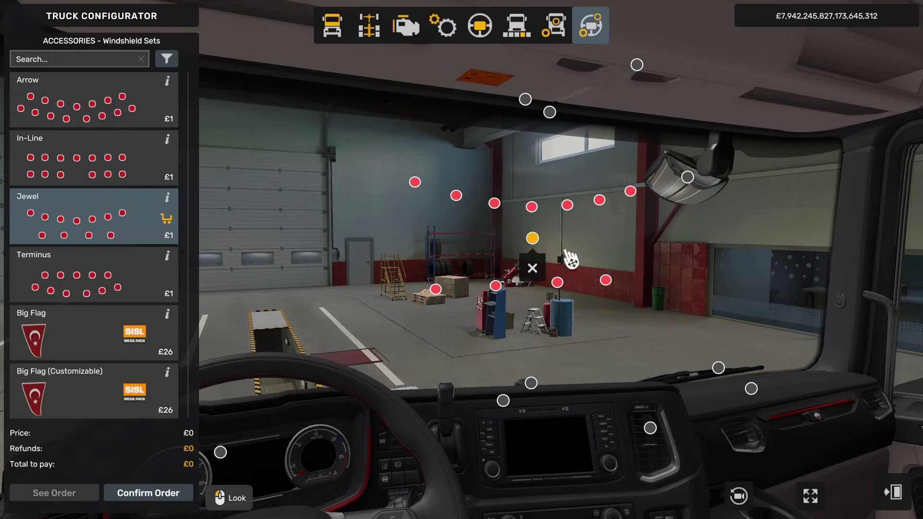
pyautogui.press('super')
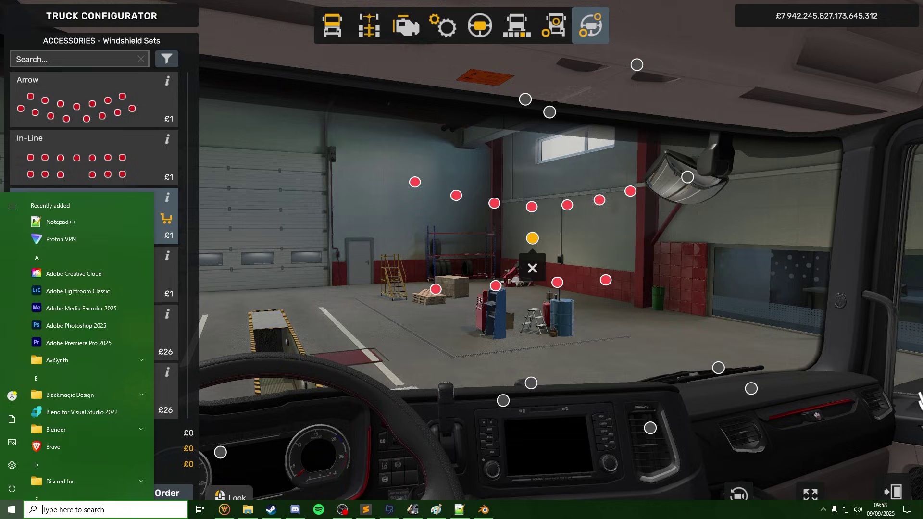
pyautogui.hotkey('alt', 'Tab')
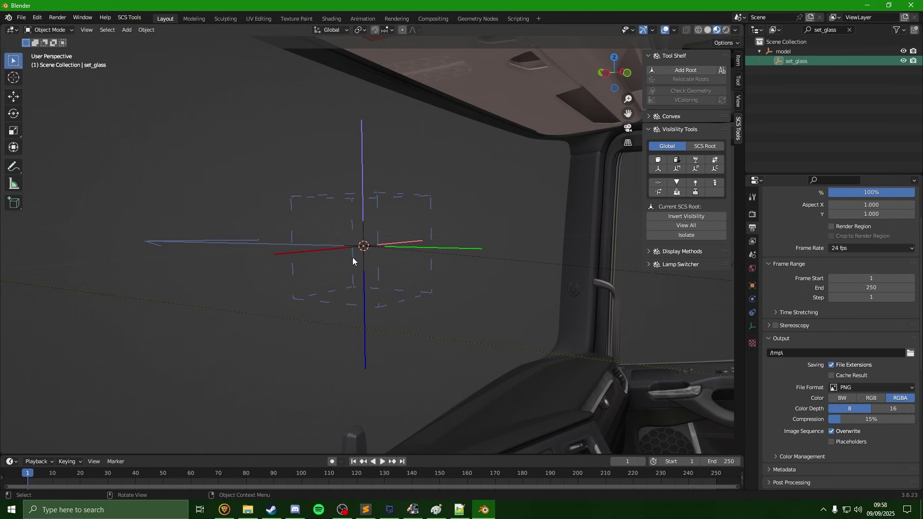
pyautogui.click(435, 510)
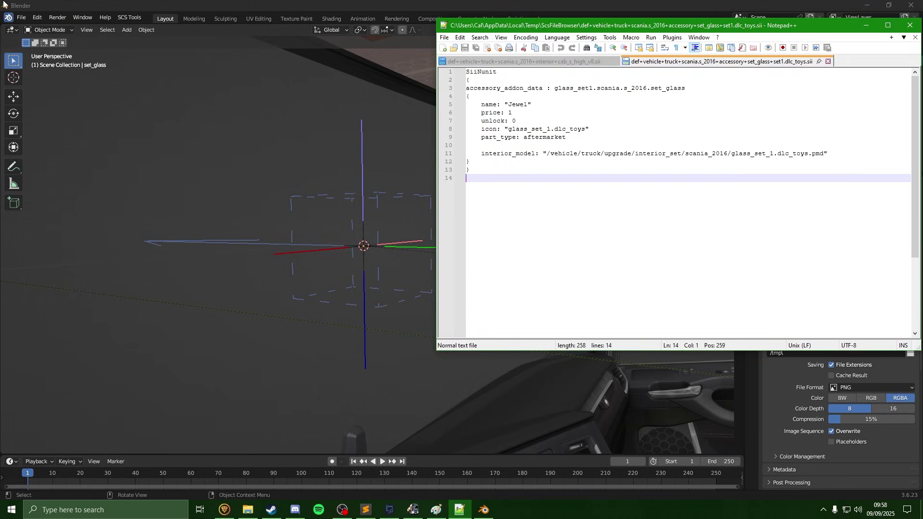
# Step: Start an import via File > Import > SCS Models - ConverterPIX & BT (*.scs)
pyautogui.click(23, 16)
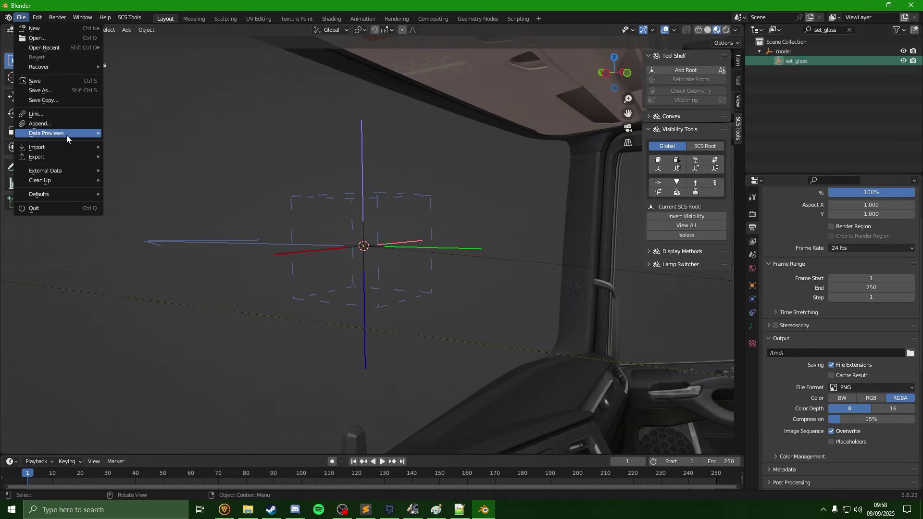
pyautogui.moveTo(67, 150)
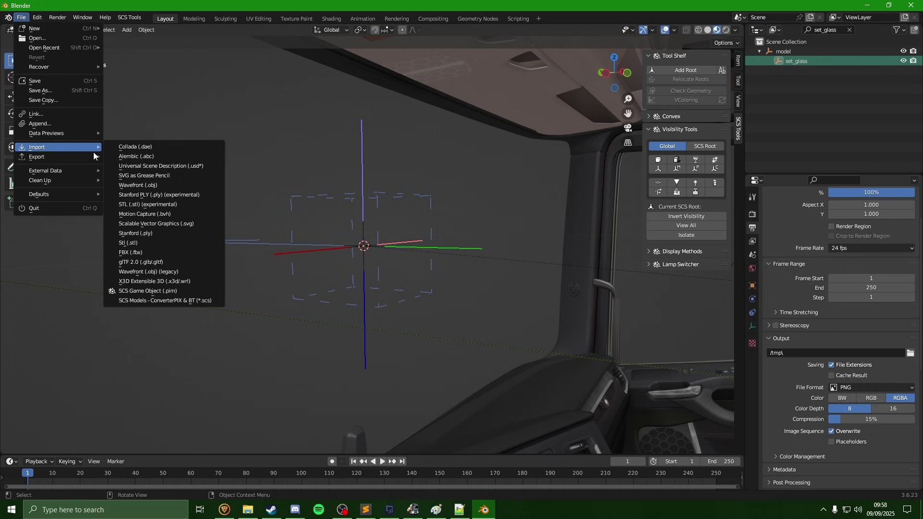
pyautogui.click(205, 301)
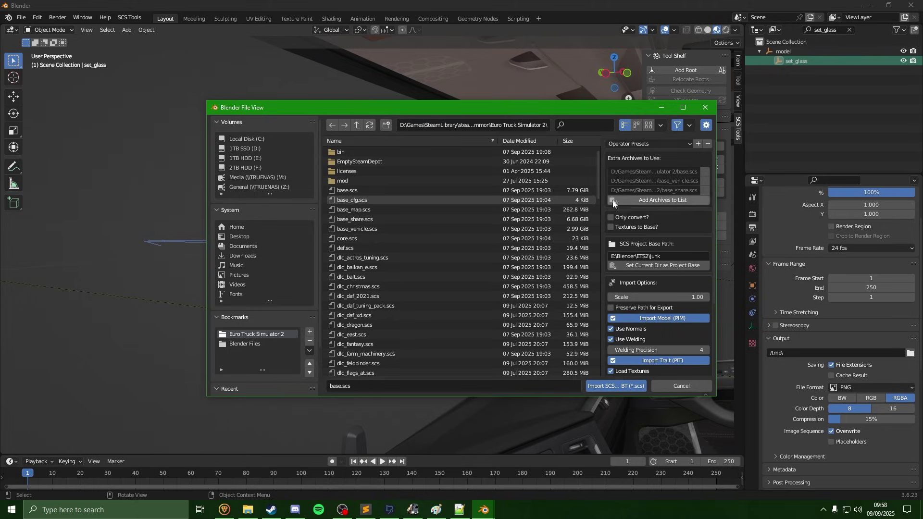
# Step: Choose base.scs and browse to /vehicle/truck/upgrade/interior_set/scania_2016 in the Converter PIX Wrapper
pyautogui.doubleClick(437, 186)
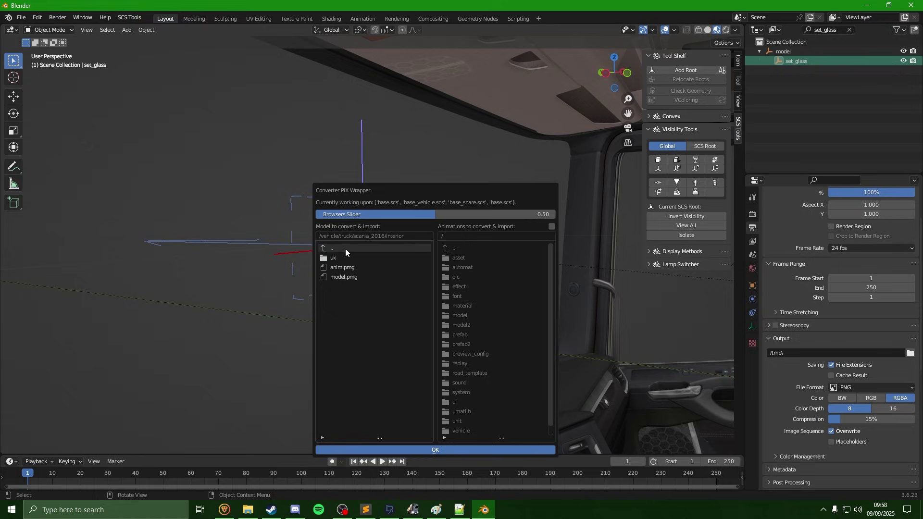
pyautogui.moveTo(385, 189); pyautogui.dragTo(278, 187)
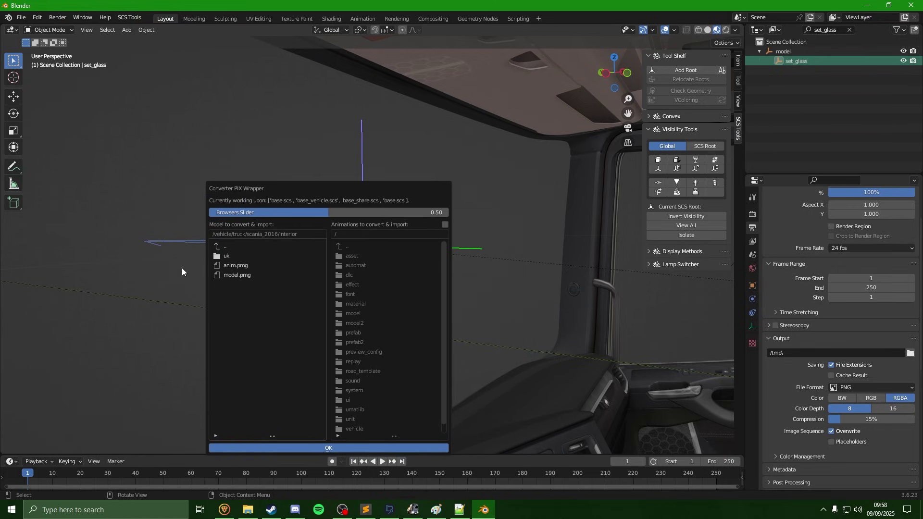
pyautogui.doubleClick(227, 247)
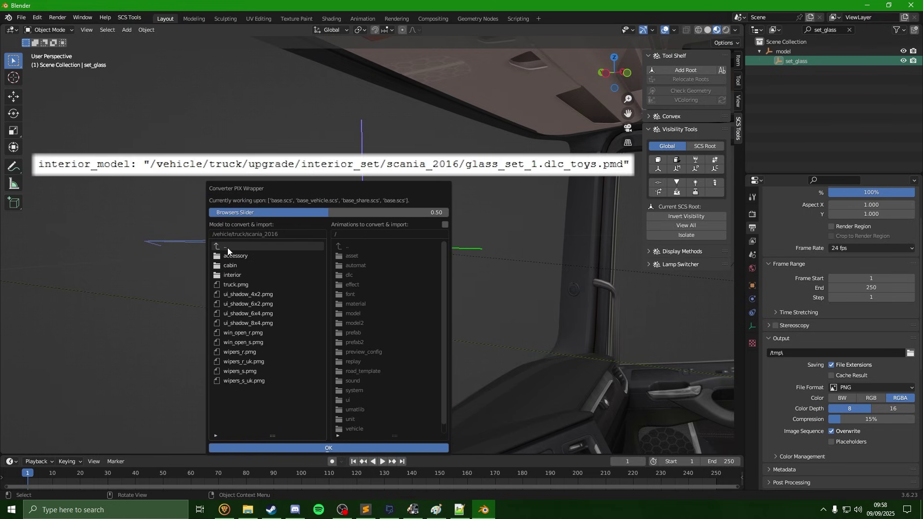
pyautogui.doubleClick(226, 247)
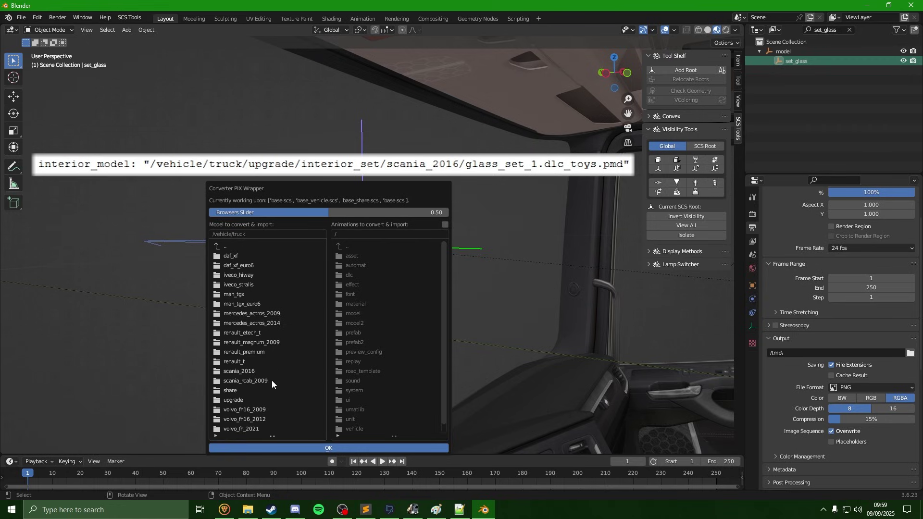
pyautogui.doubleClick(245, 400)
pyautogui.scroll(-5, 281, 316)
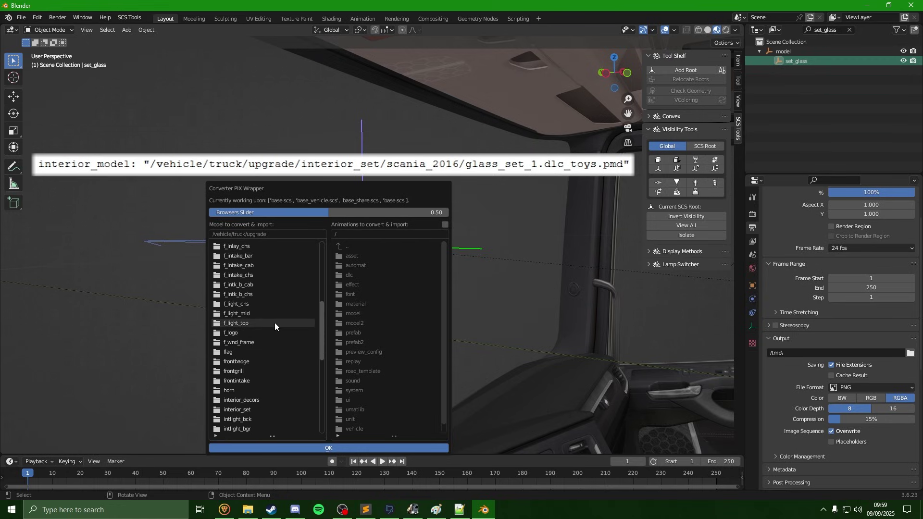
pyautogui.scroll(-3, 275, 322)
pyautogui.doubleClick(249, 380)
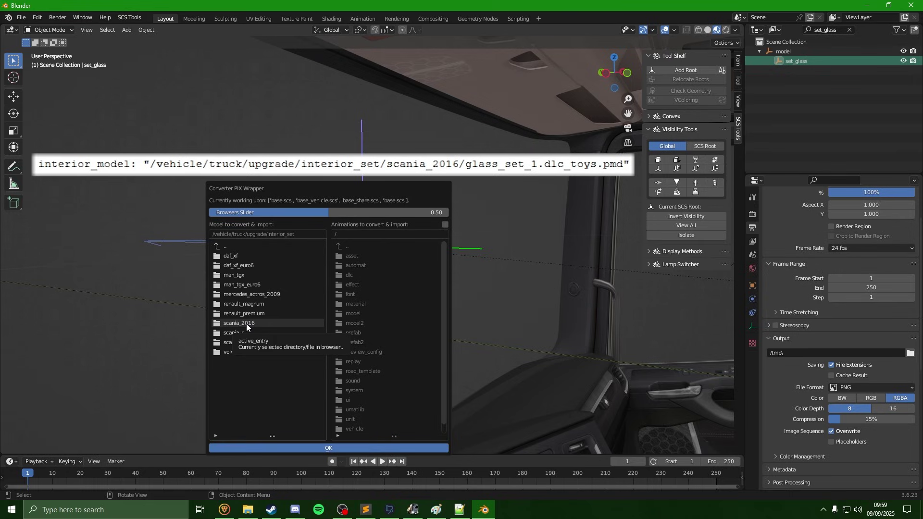
pyautogui.doubleClick(246, 323)
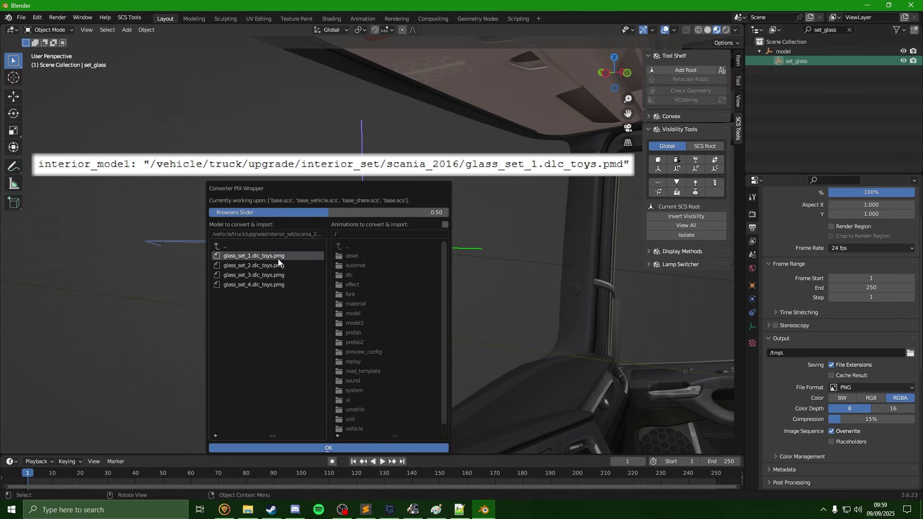
# Step: Import glass_set_1.dlc_toys, clear the Outliner filter, expand its parts, and frame it inside the cab
pyautogui.click(382, 448)
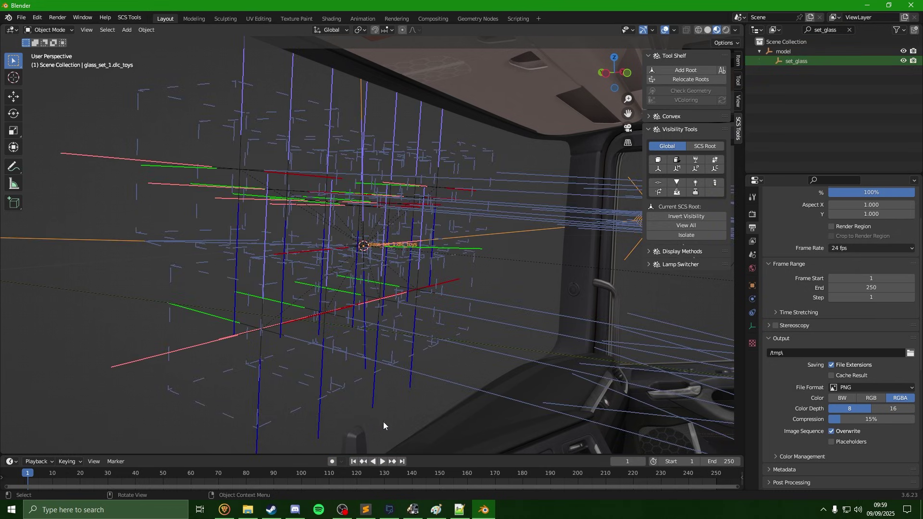
pyautogui.click(849, 29)
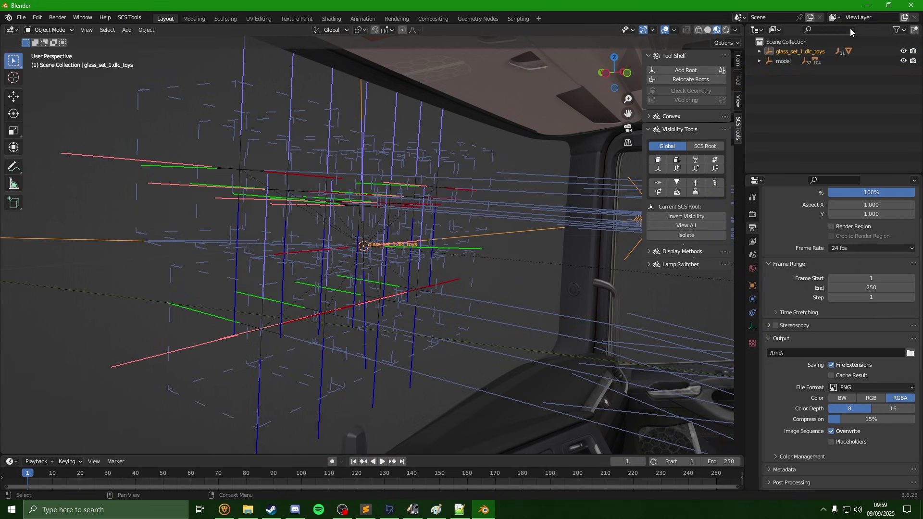
pyautogui.click(759, 51)
pyautogui.scroll(-1, 803, 72)
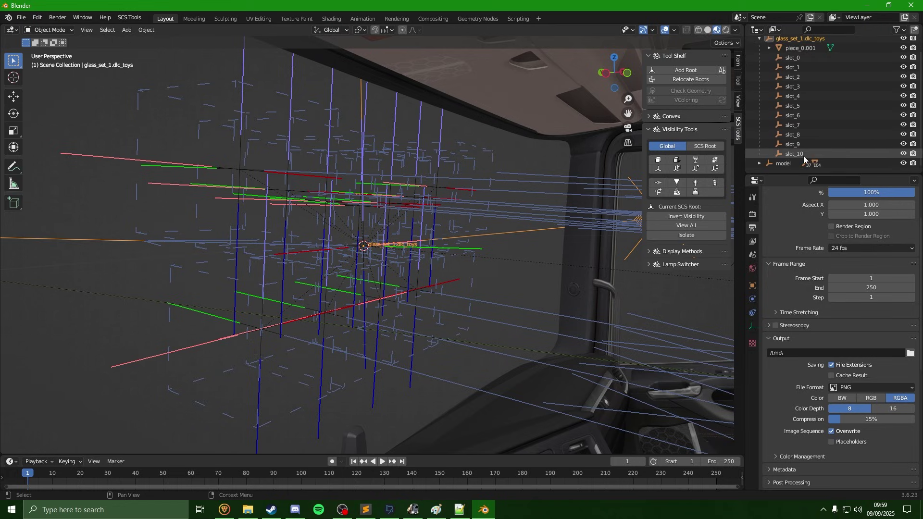
pyautogui.press('Home')
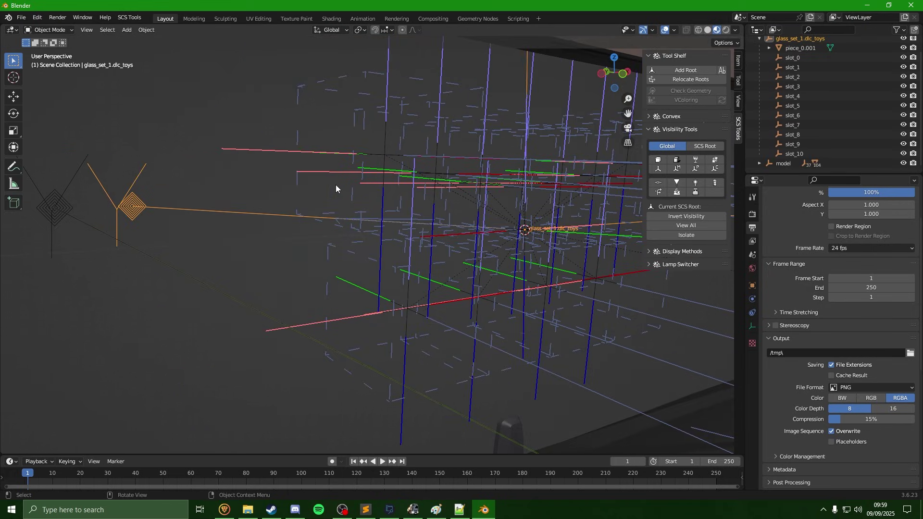
pyautogui.moveTo(335, 186); pyautogui.dragTo(433, 173, button='middle')
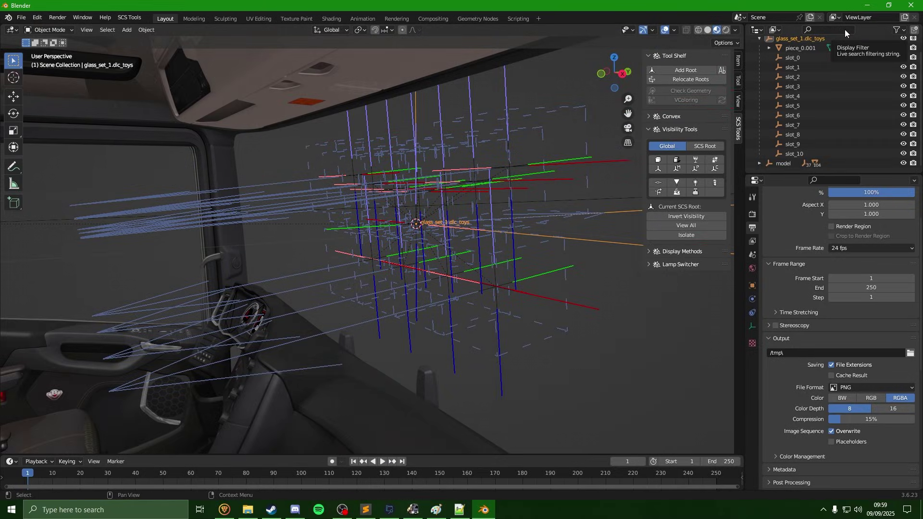
# Step: Filter the Outliner for SET_gl, select set_glass, and show its transform values in the Item panel
pyautogui.click(845, 30)
pyautogui.write('SE')
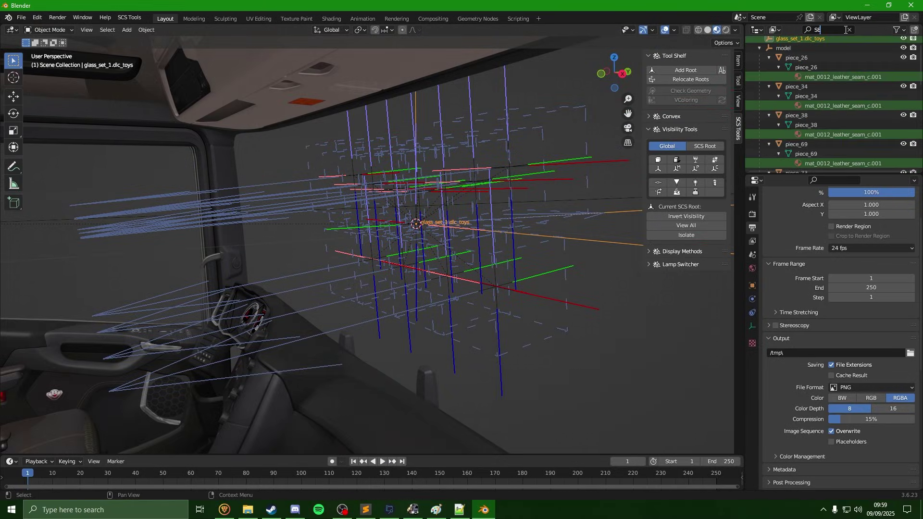
pyautogui.write('T_gl')
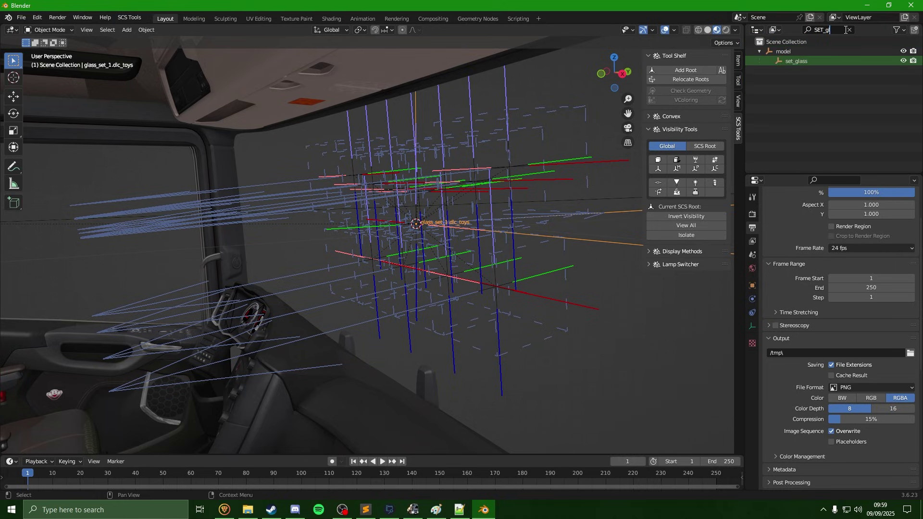
pyautogui.click(803, 64)
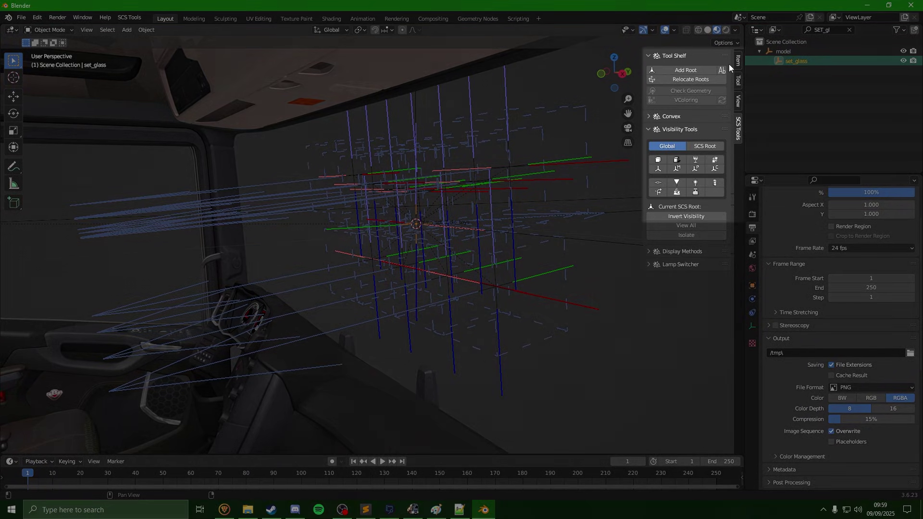
pyautogui.click(739, 61)
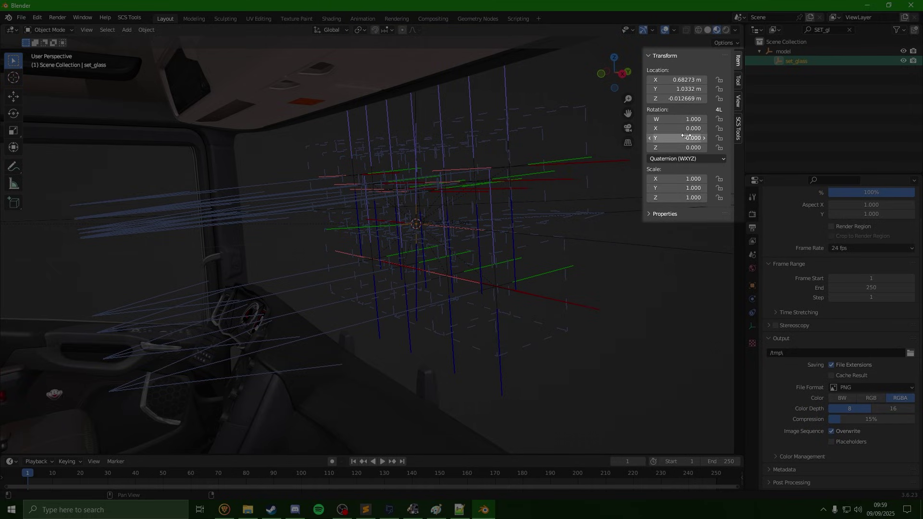
# Step: Copy the set_glass quaternion W, X, Y and Z rotation values, then clear the name filter
pyautogui.click(689, 119)
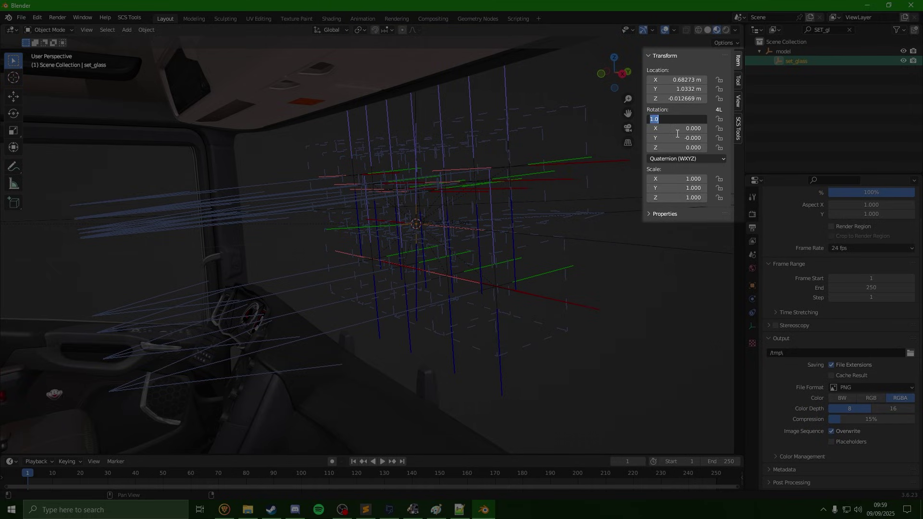
pyautogui.press('Return')
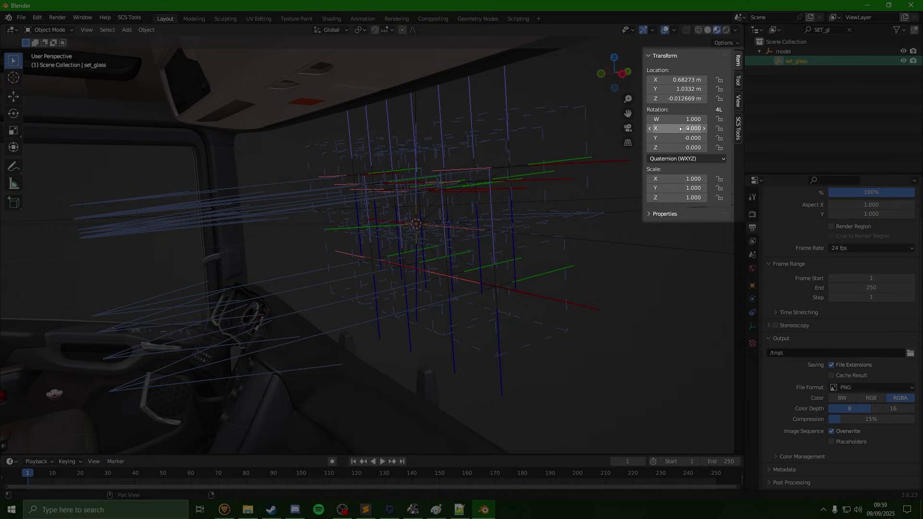
pyautogui.click(672, 128)
pyautogui.press('Return')
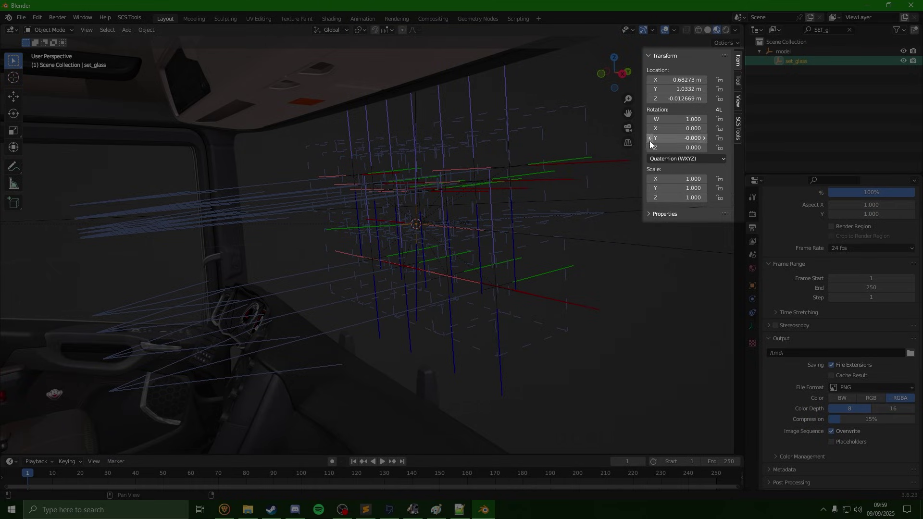
pyautogui.click(671, 138)
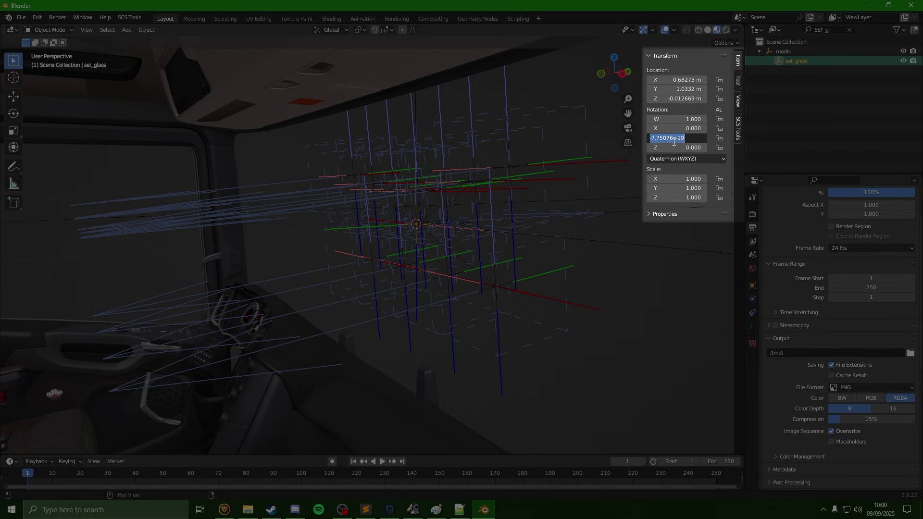
pyautogui.click(658, 149)
pyautogui.hotkey('ctrl', 'c')
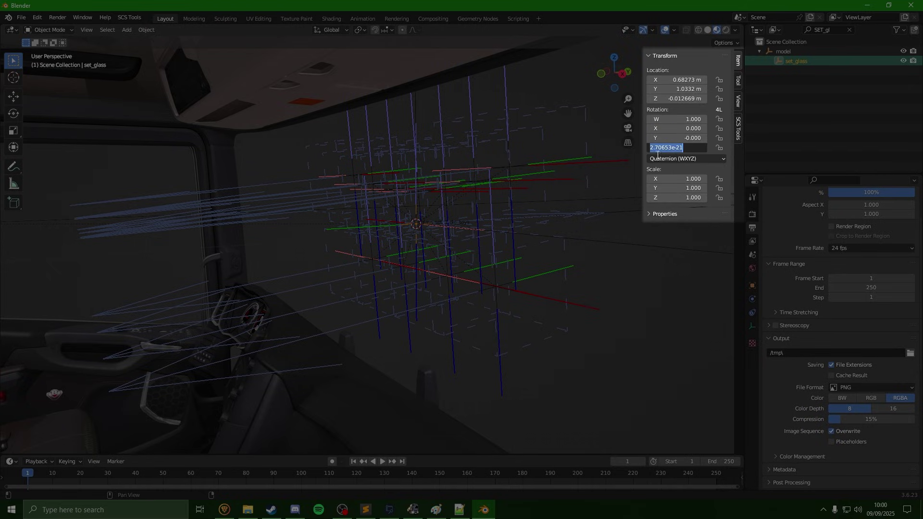
pyautogui.write('0')
pyautogui.press('Return')
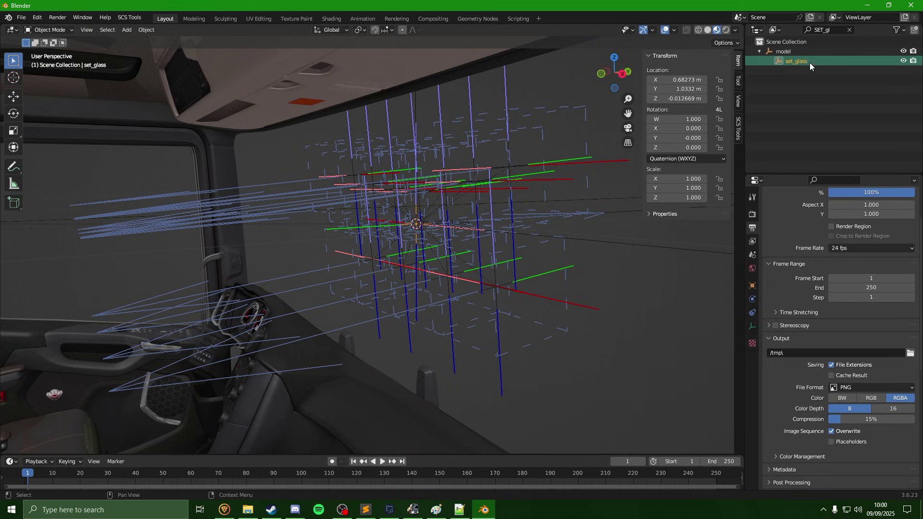
pyautogui.click(847, 30)
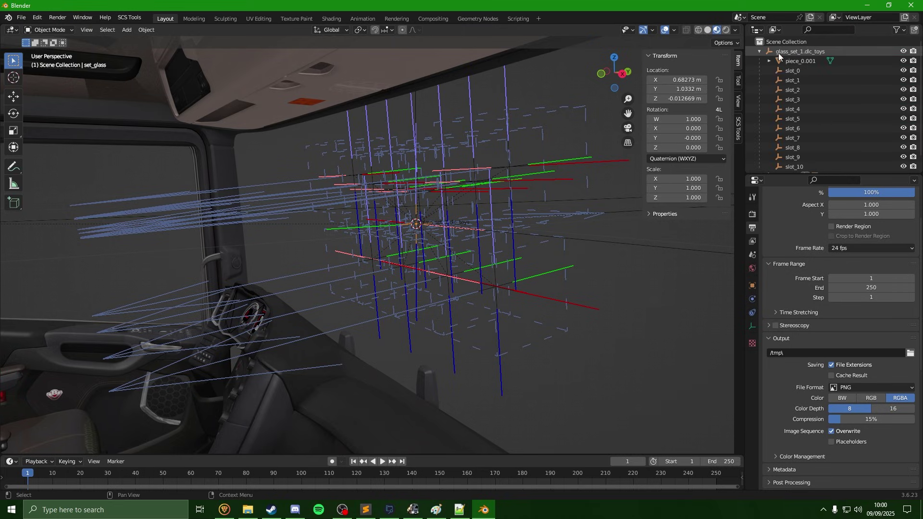
pyautogui.scroll(-1, 846, 86)
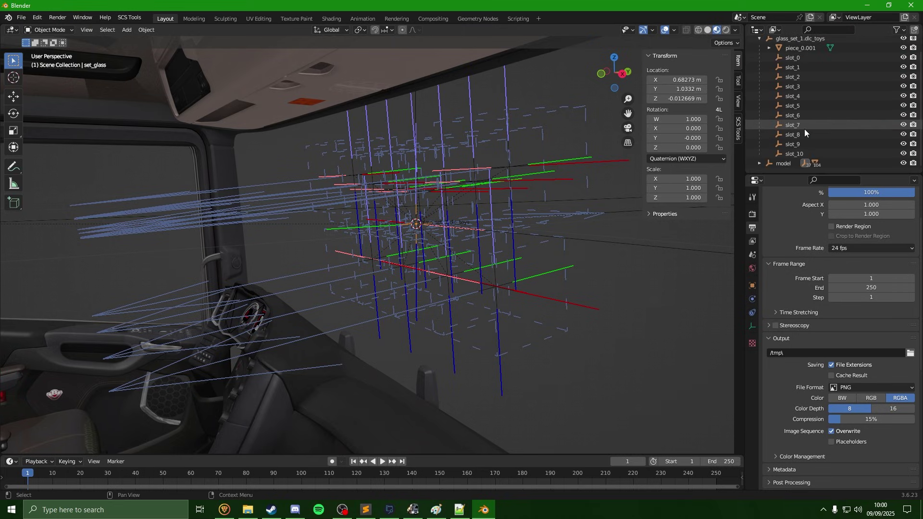
pyautogui.scroll(-10, 798, 115)
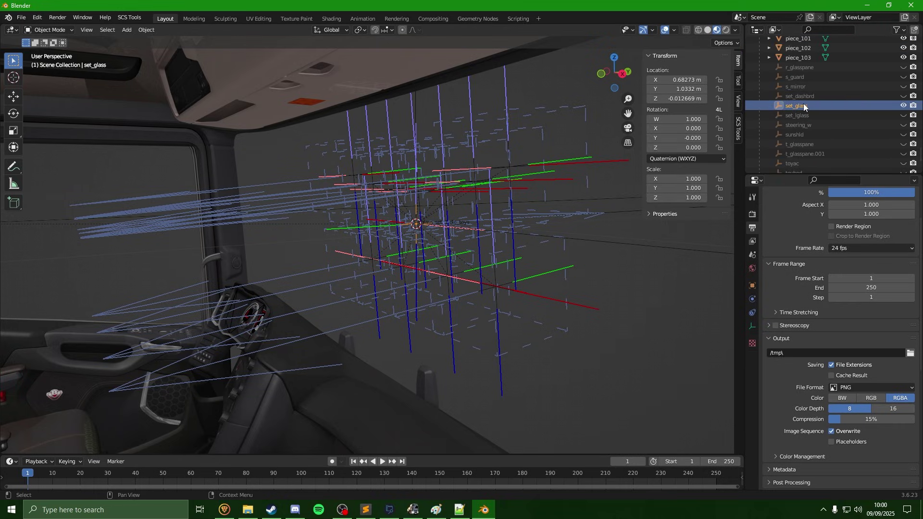
# Step: Paste the rotation values 1.0, 0.0, -7.75076e-19 and 2.70653e-21 into a new note, one per line
pyautogui.click(459, 509)
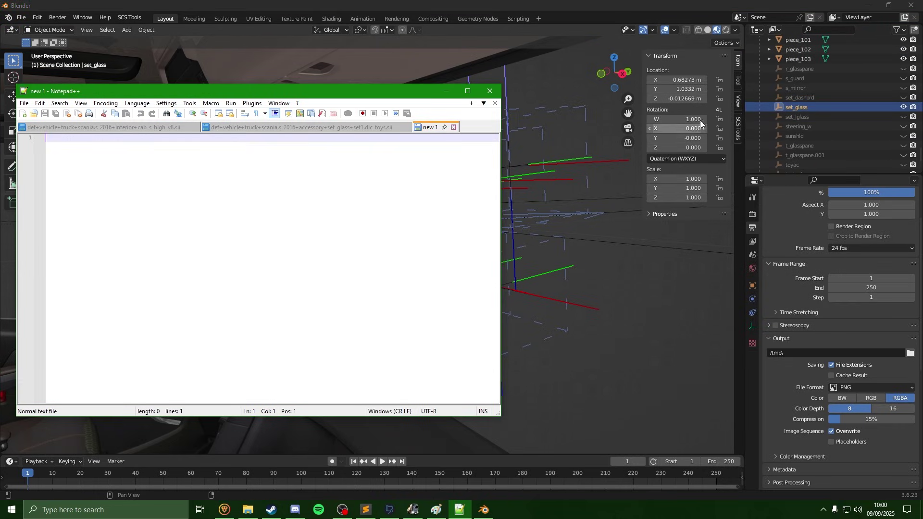
pyautogui.click(446, 91)
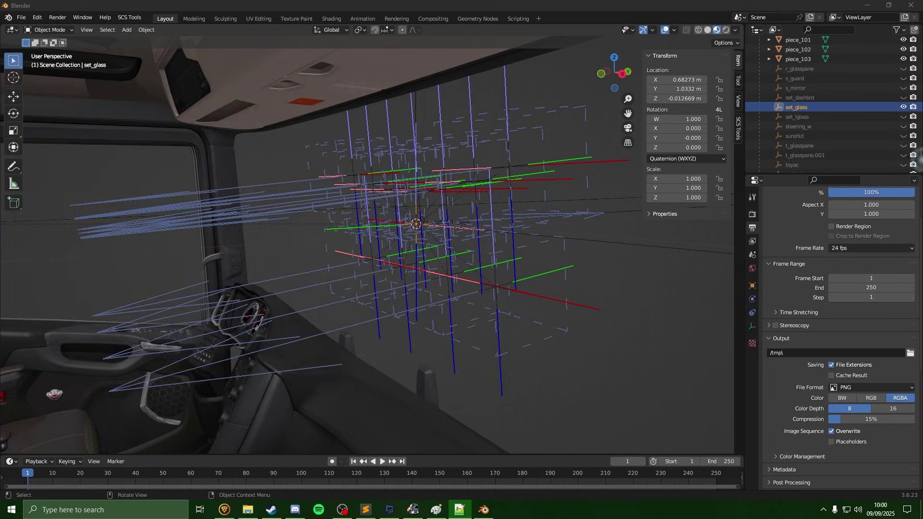
pyautogui.hotkey('alt', 'Tab')
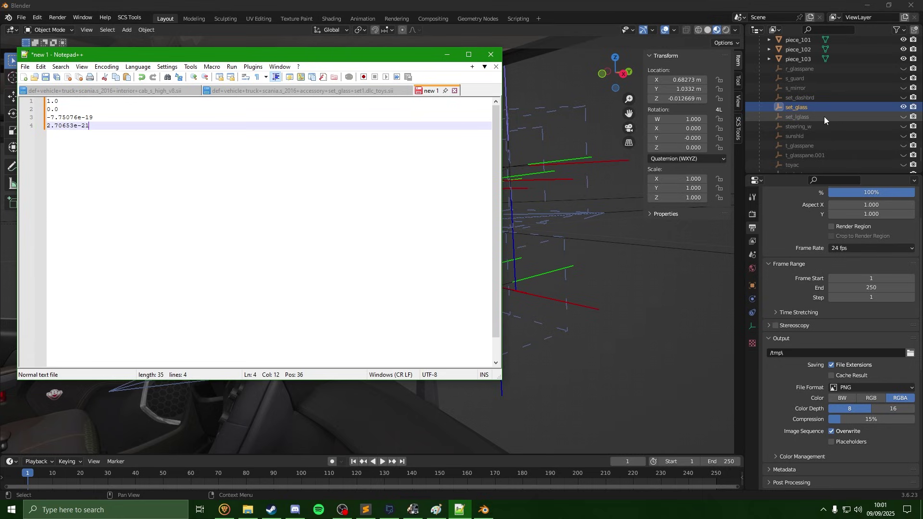
pyautogui.scroll(15, 823, 116)
# Step: Select glass_set_1.dlc_toys and switch its rotation mode to Quaternion (WXYZ)
pyautogui.scroll(10, 823, 121)
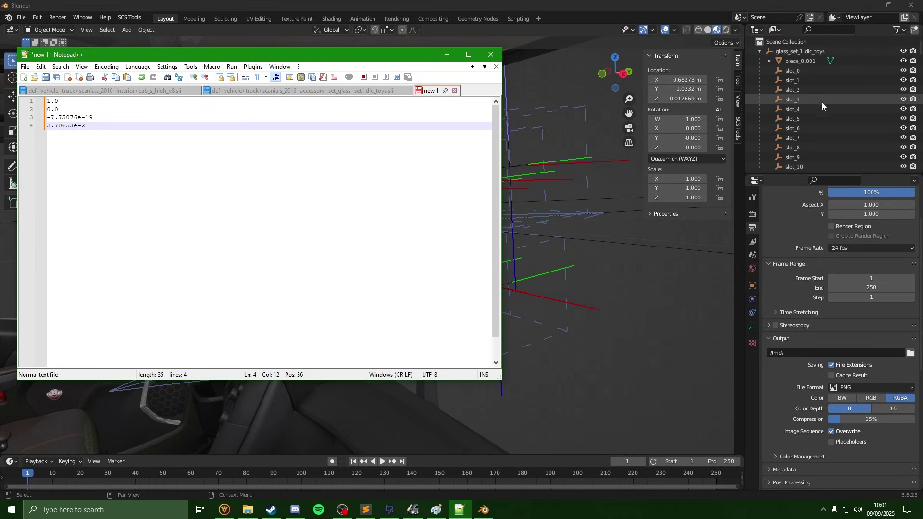
pyautogui.click(799, 51)
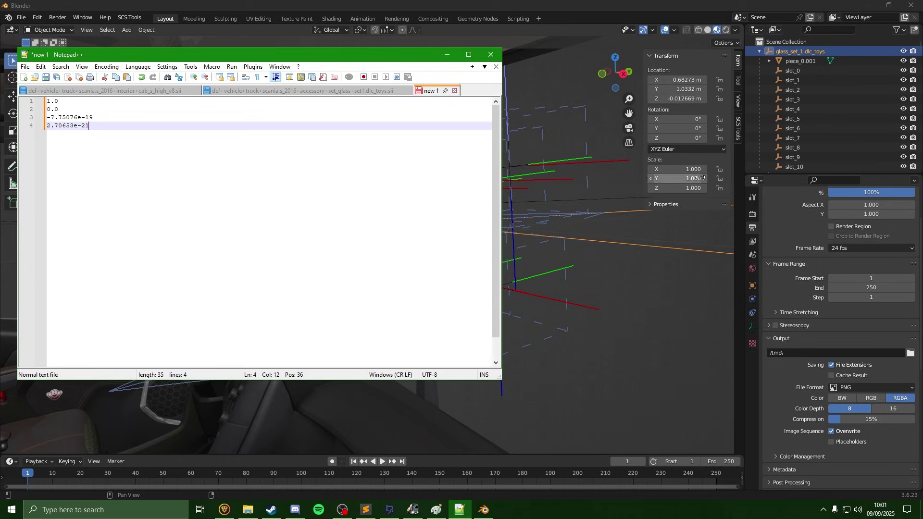
pyautogui.click(668, 150)
pyautogui.click(667, 149)
pyautogui.click(708, 148)
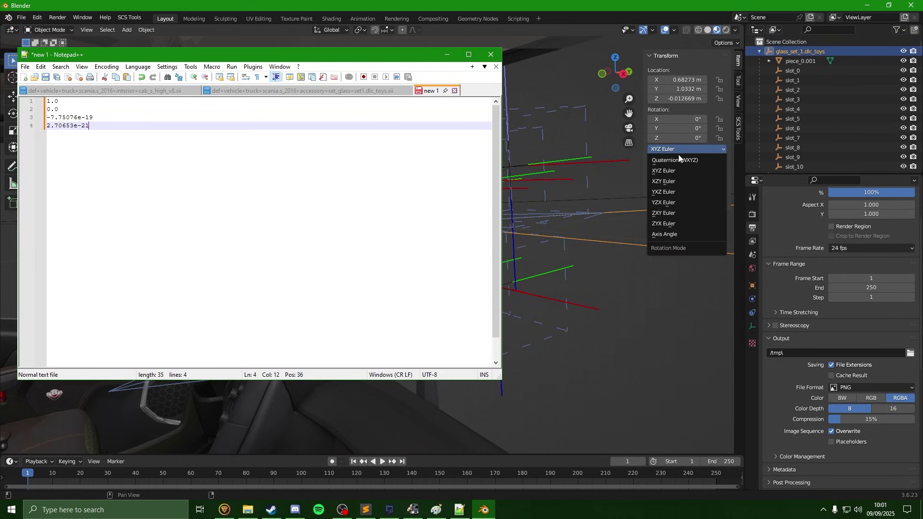
pyautogui.click(708, 160)
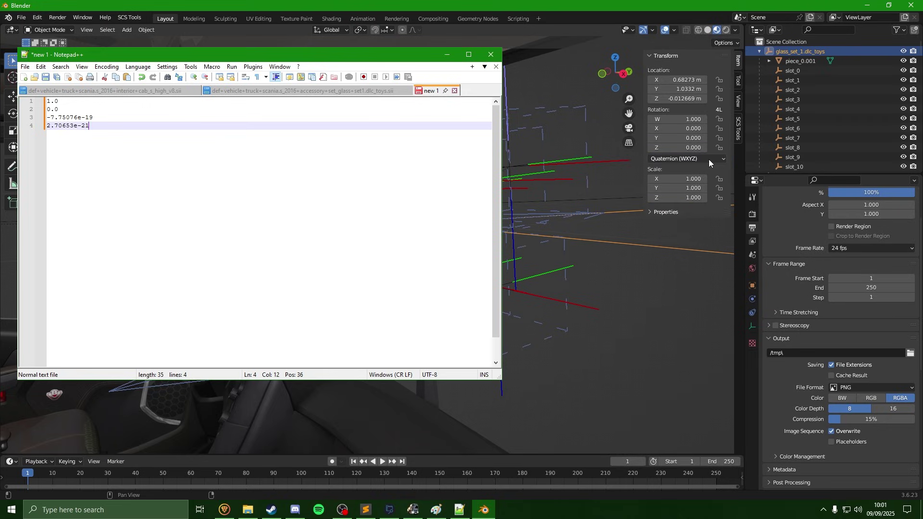
# Step: Enter the locator's W, X, Y and Z quaternion values into the model's rotation fields
pyautogui.click(680, 120)
pyautogui.click(676, 128)
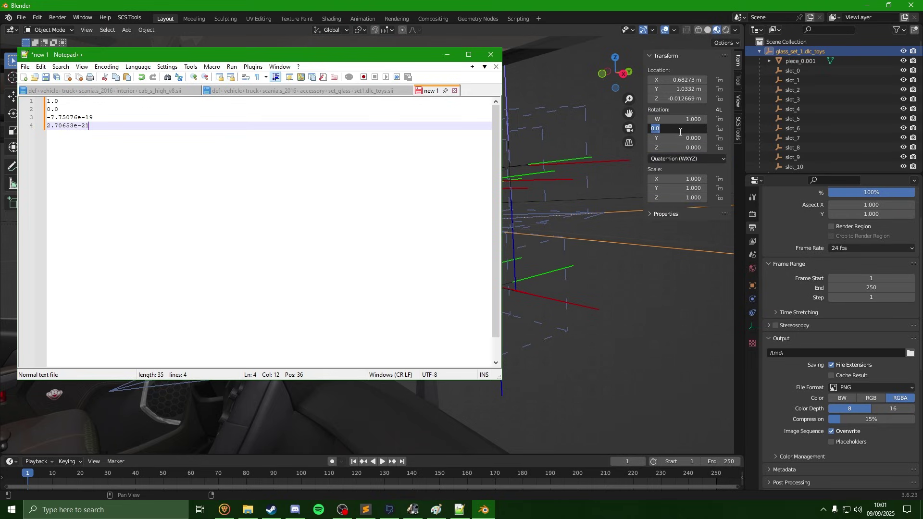
pyautogui.press('Return')
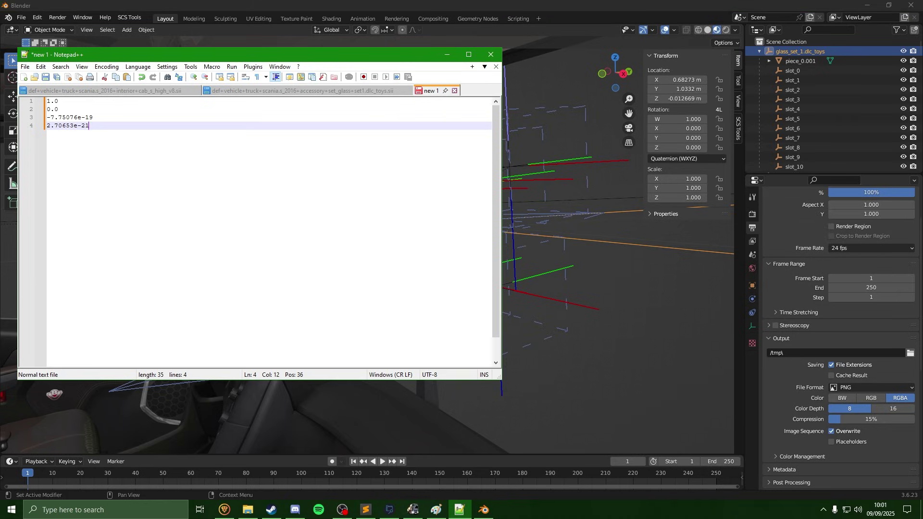
pyautogui.click(670, 137)
pyautogui.write('-7.75076e-19')
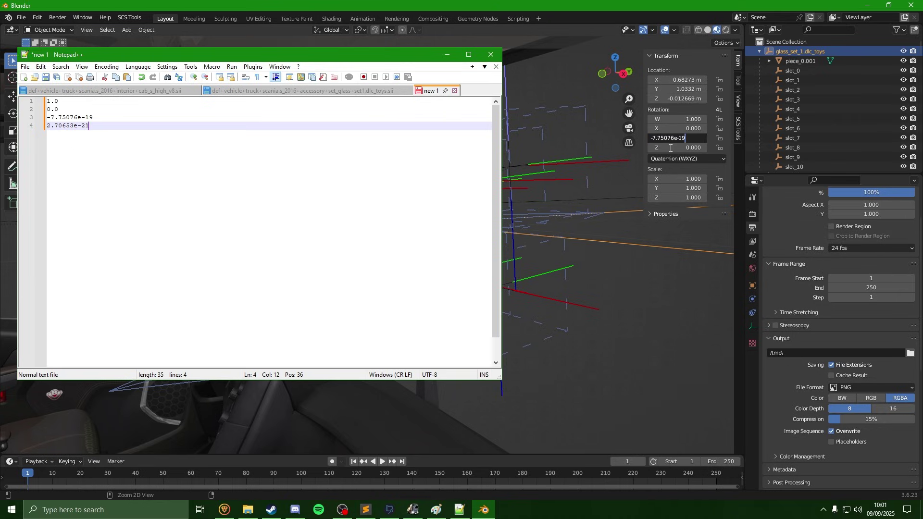
pyautogui.hotkey('alt', 'Tab')
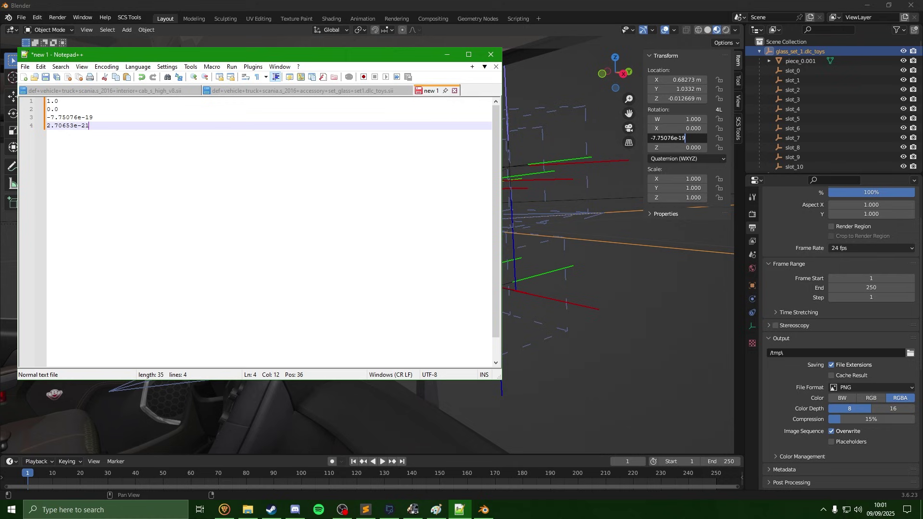
pyautogui.hotkey('alt', 'Tab')
pyautogui.press('Tab')
pyautogui.hotkey('ctrl', 'v')
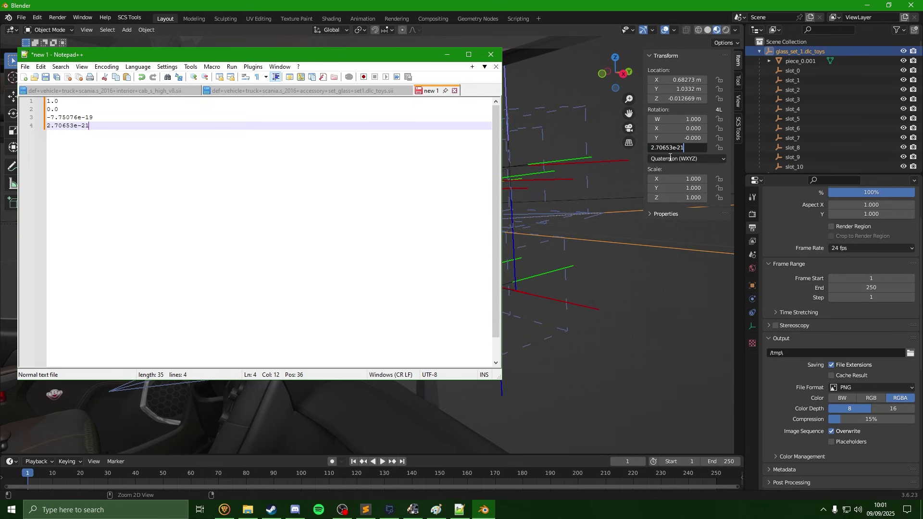
pyautogui.press('Return')
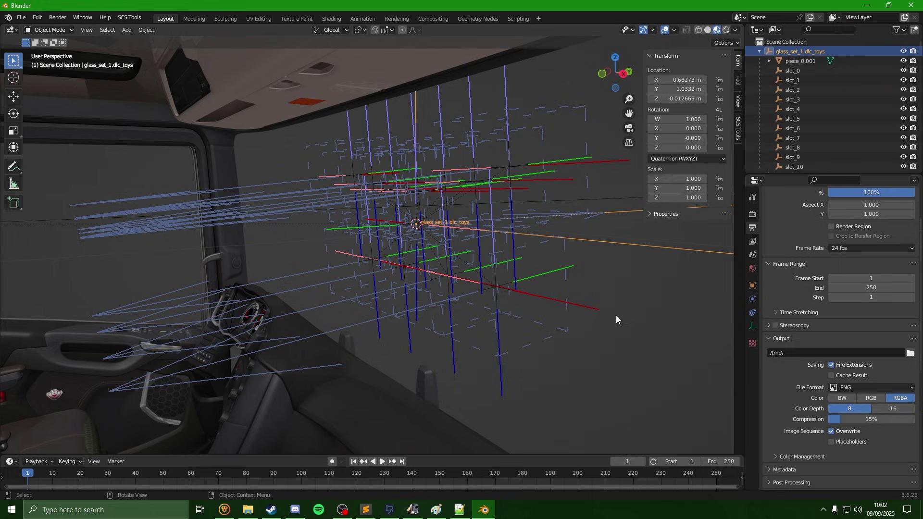
pyautogui.hotkey('shift', '`')
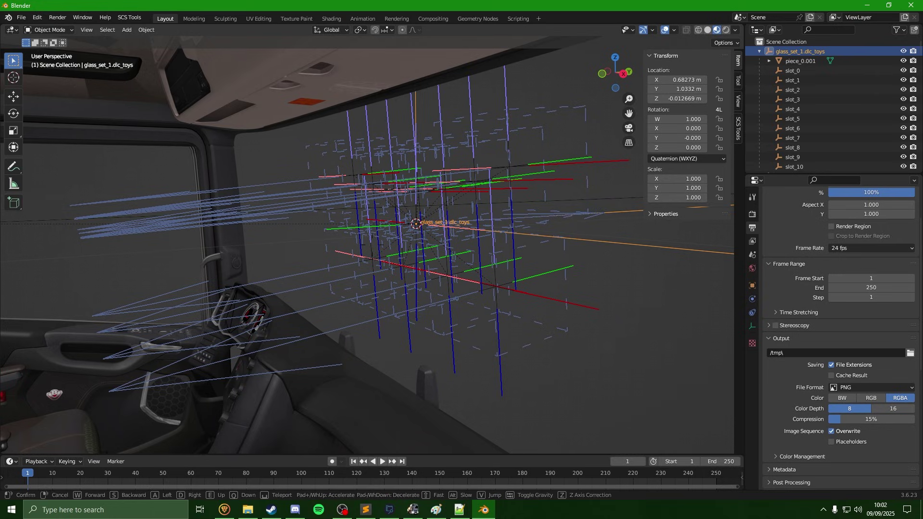
pyautogui.press('s')
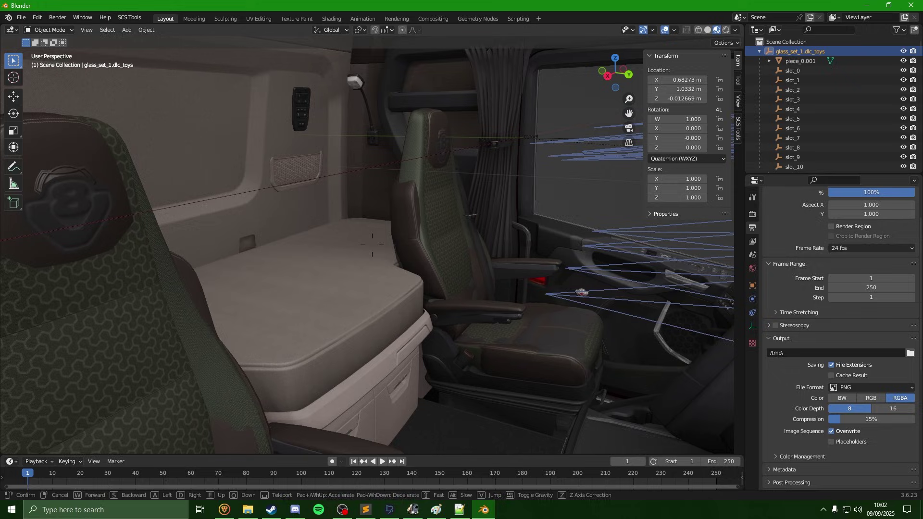
pyautogui.click(519, 166)
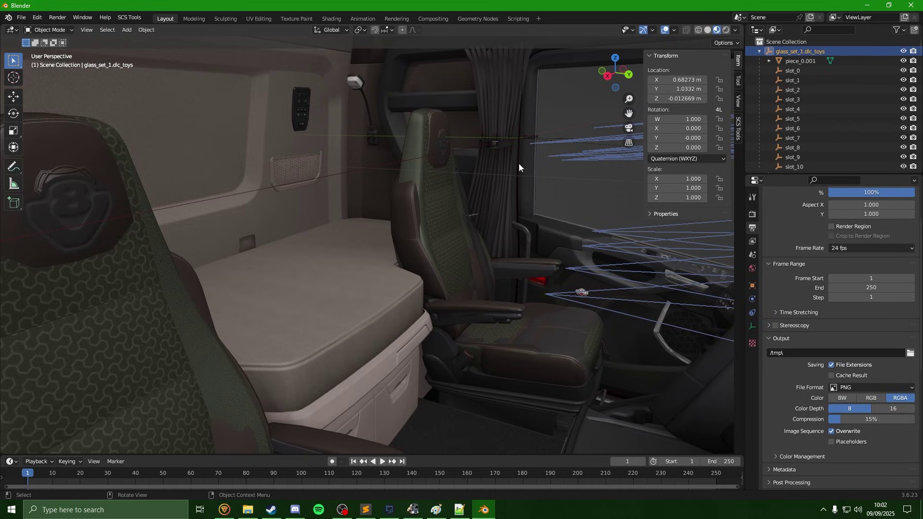